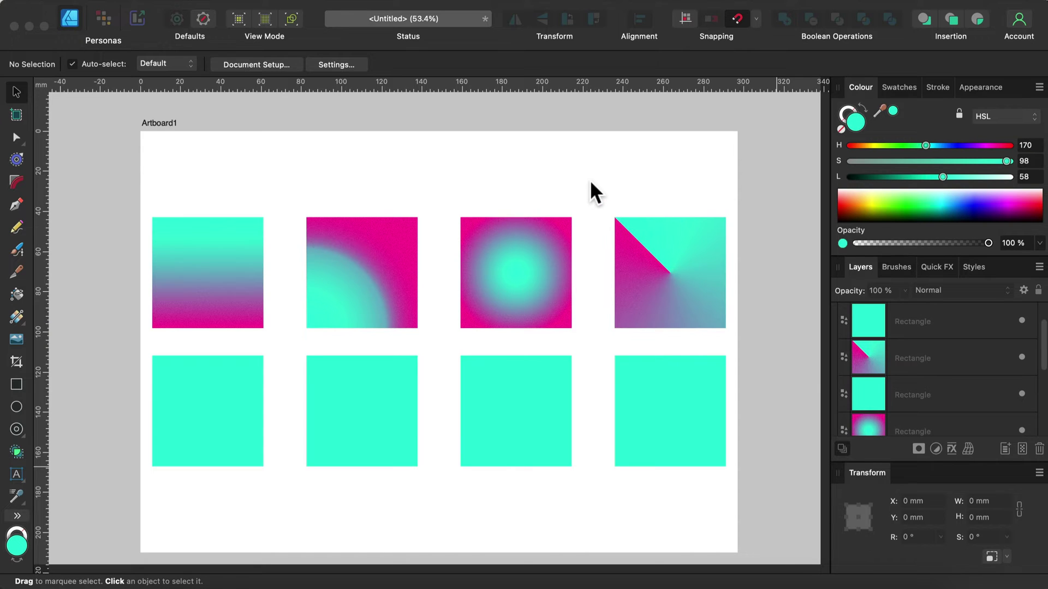
# Select the top-left square with the vertical teal-to-magenta gradient.
pyautogui.click(574, 166)
pyautogui.click(228, 263)
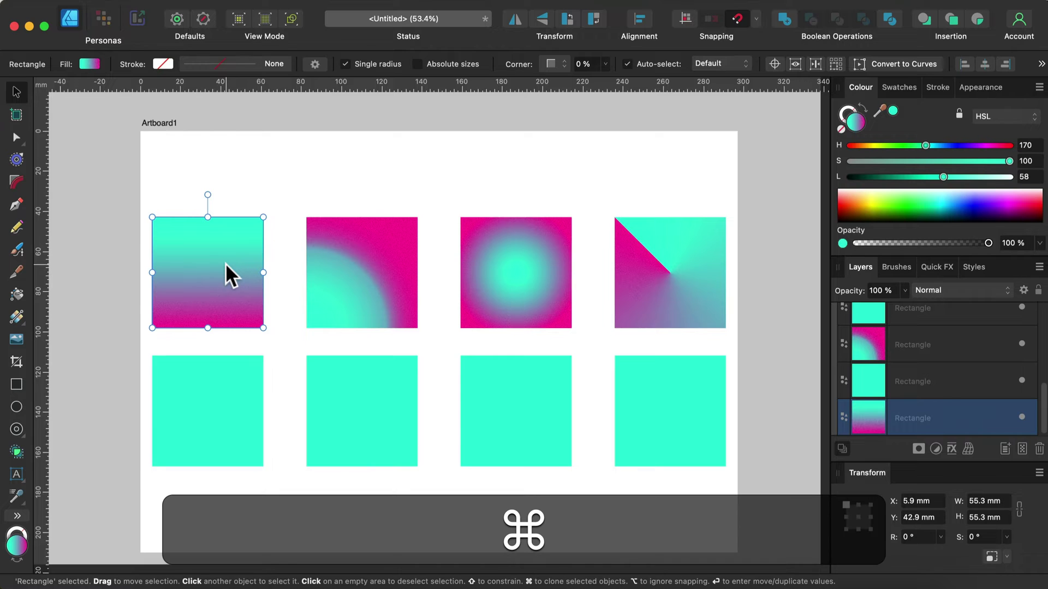
# Zoom to 100% on the left squares and select the plain cyan square below the gradient one.
pyautogui.press('super+equal')
pyautogui.press('space')
pyautogui.moveTo(217, 234); pyautogui.dragTo(479, 280)
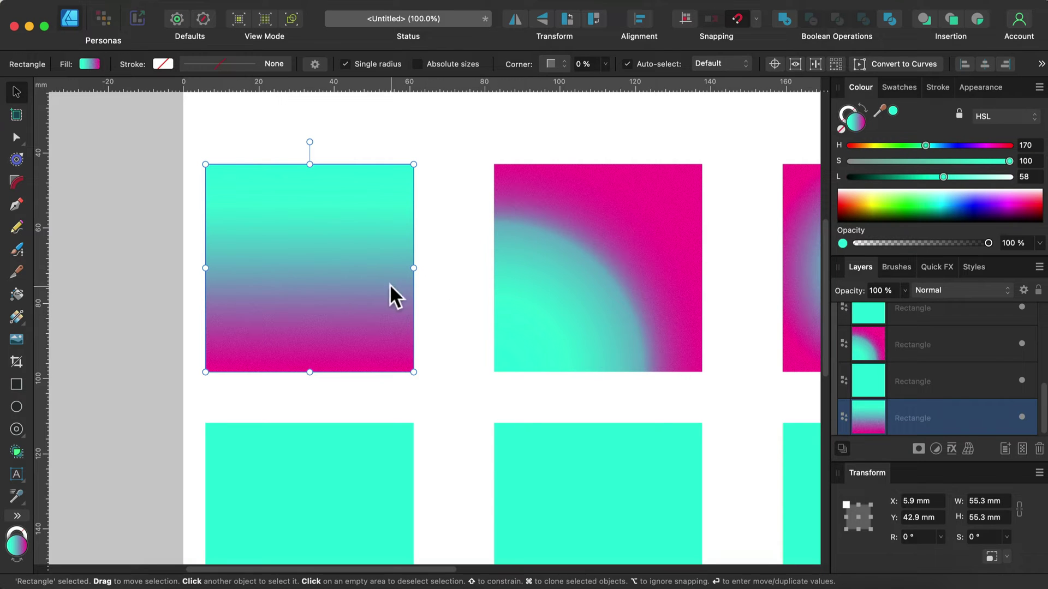
pyautogui.scroll(-3, 453, 392)
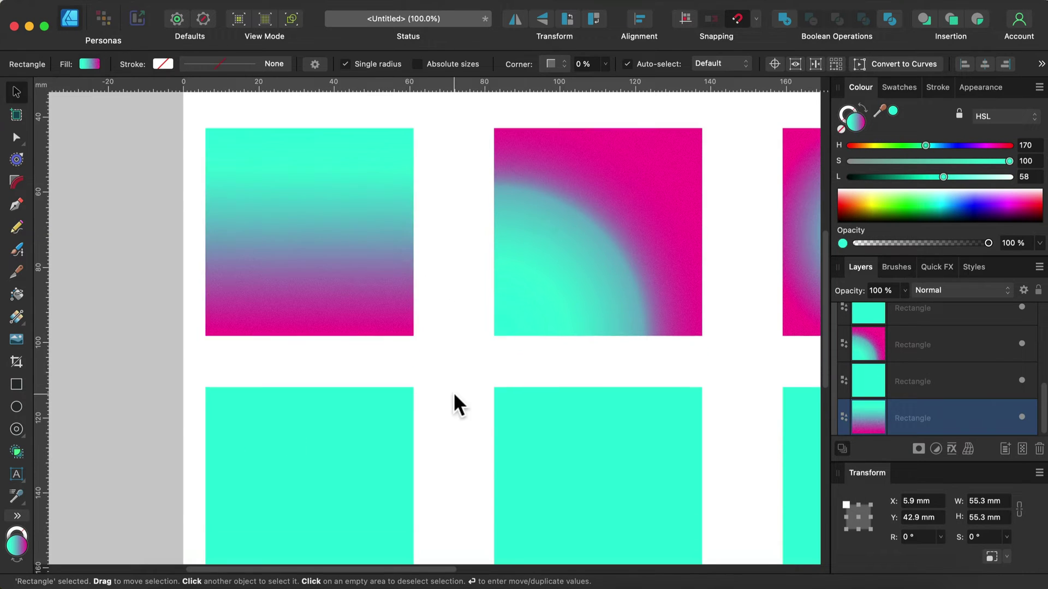
pyautogui.click(345, 413)
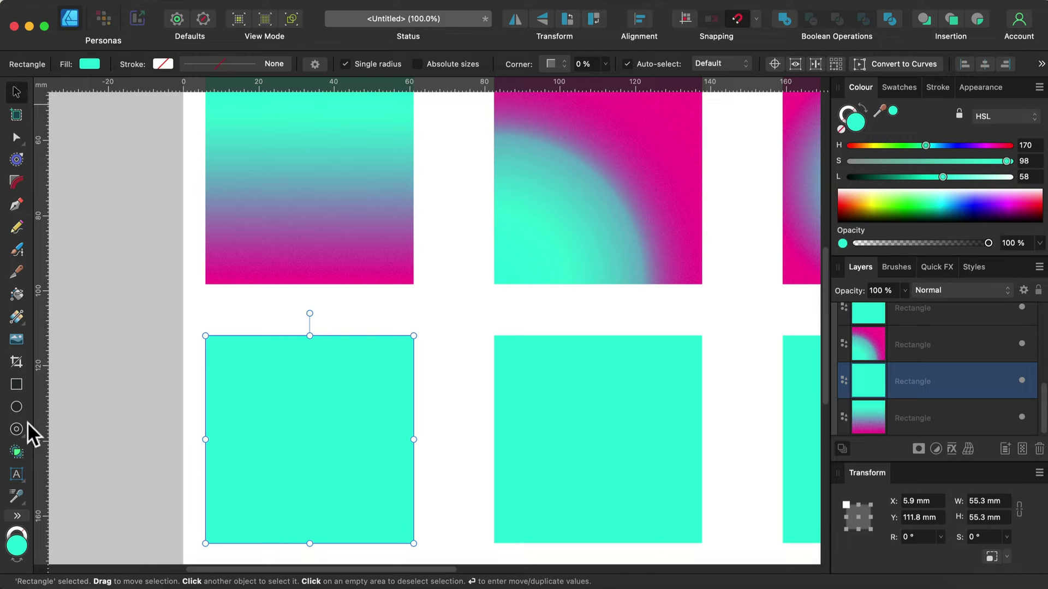
pyautogui.click(17, 320)
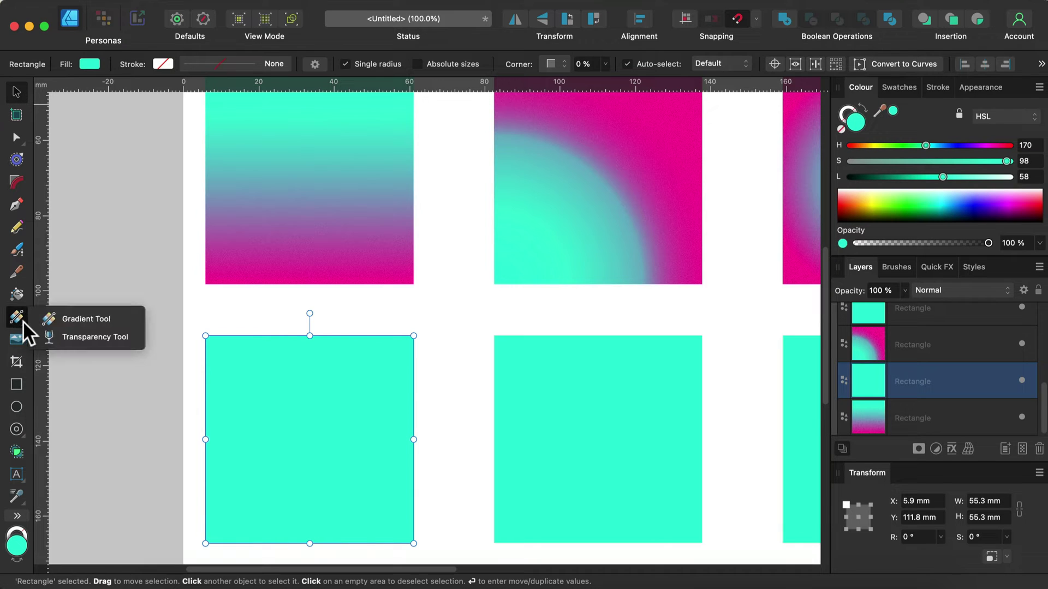
# Give the cyan square a vertical linear gradient, darker teal at top fading to cyan below.
pyautogui.click(61, 313)
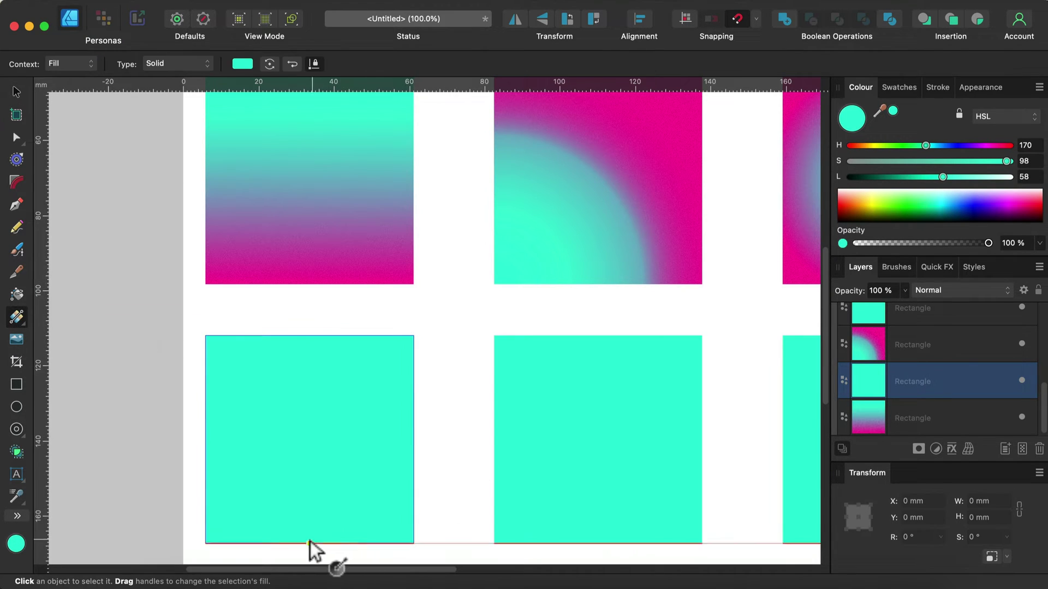
pyautogui.moveTo(308, 542); pyautogui.dragTo(413, 440)
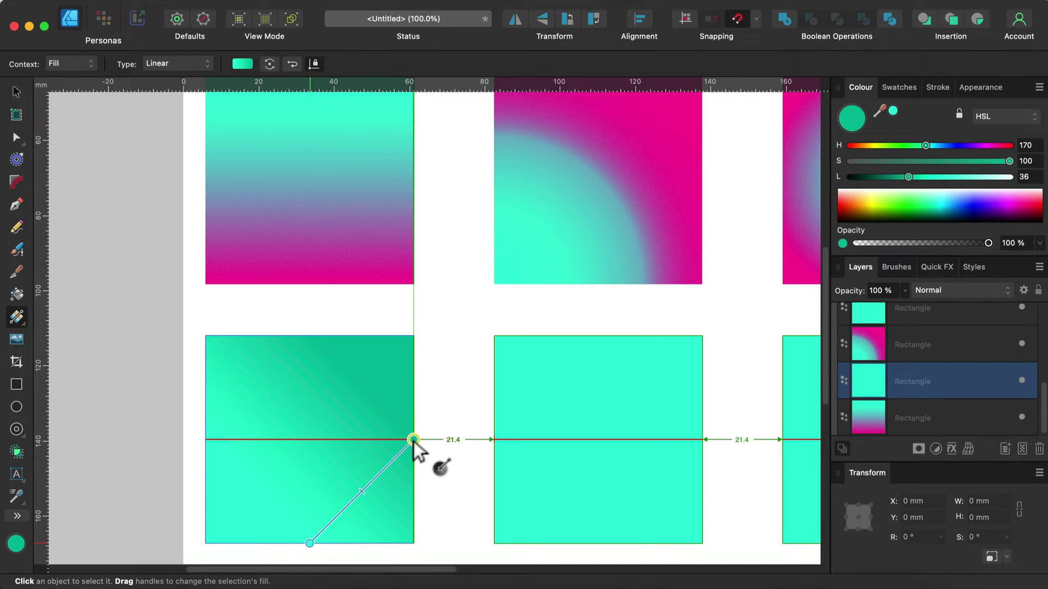
pyautogui.moveTo(413, 441); pyautogui.dragTo(310, 336)
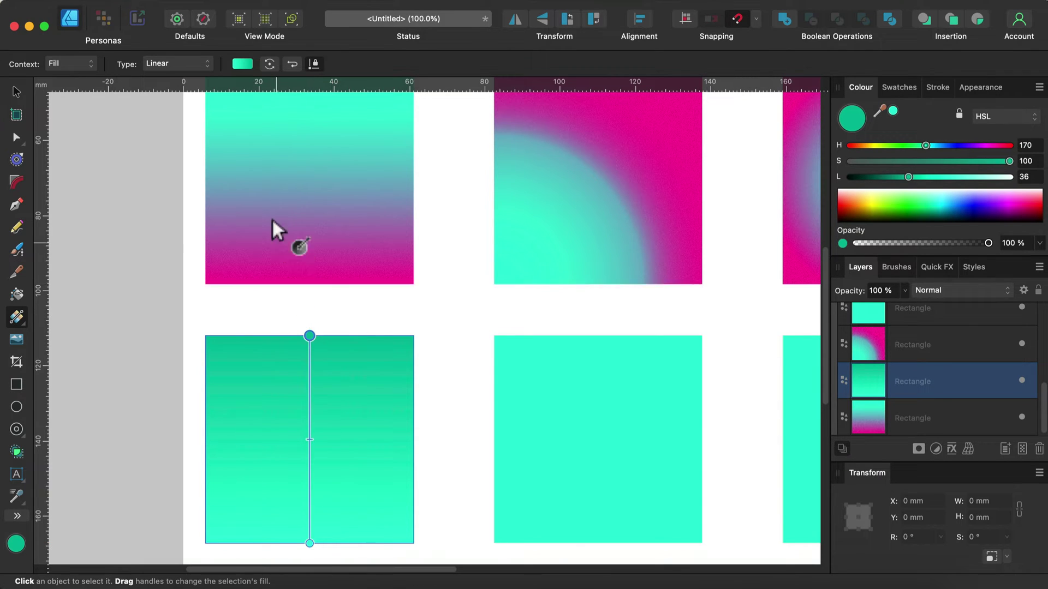
# Recolour the gradient's start stop to blue and its end stop to crimson.
pyautogui.click(242, 63)
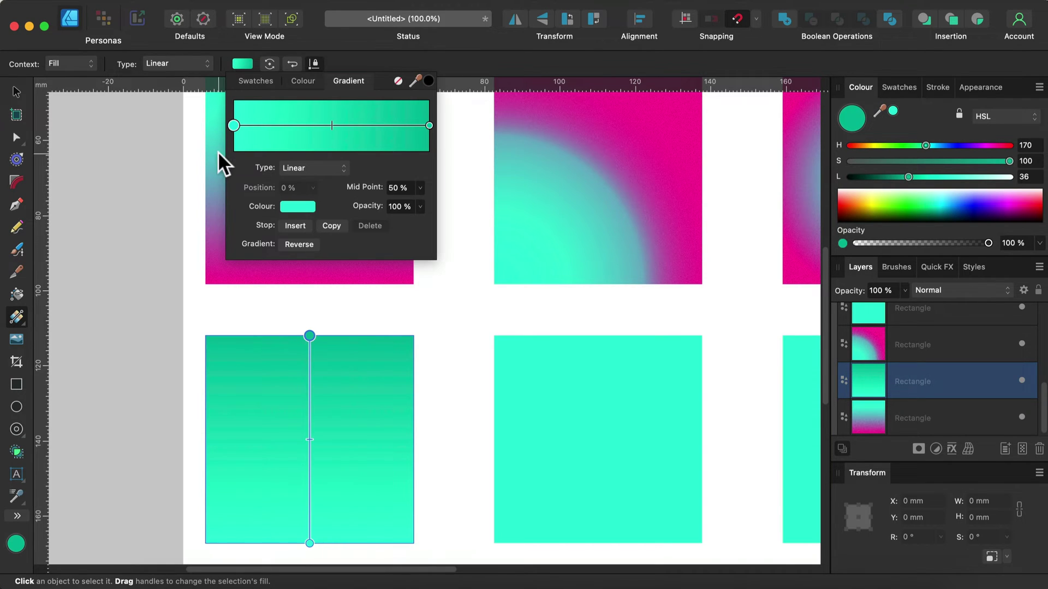
pyautogui.click(233, 125)
pyautogui.click(300, 206)
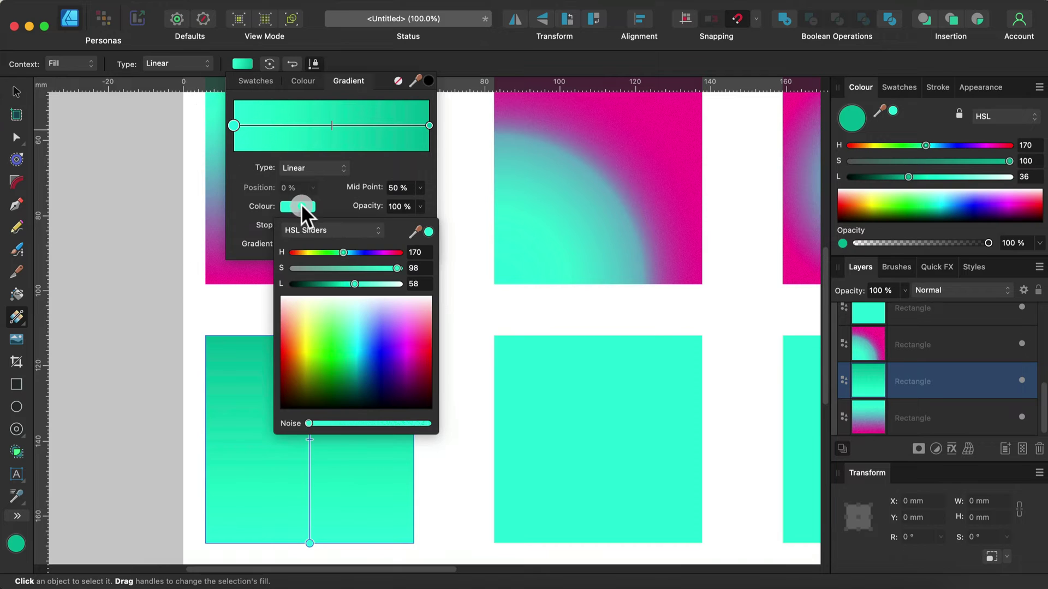
pyautogui.moveTo(337, 252)
pyautogui.mouseDown()
pyautogui.moveTo(359, 256)
pyautogui.moveTo(350, 254)
pyautogui.mouseUp()
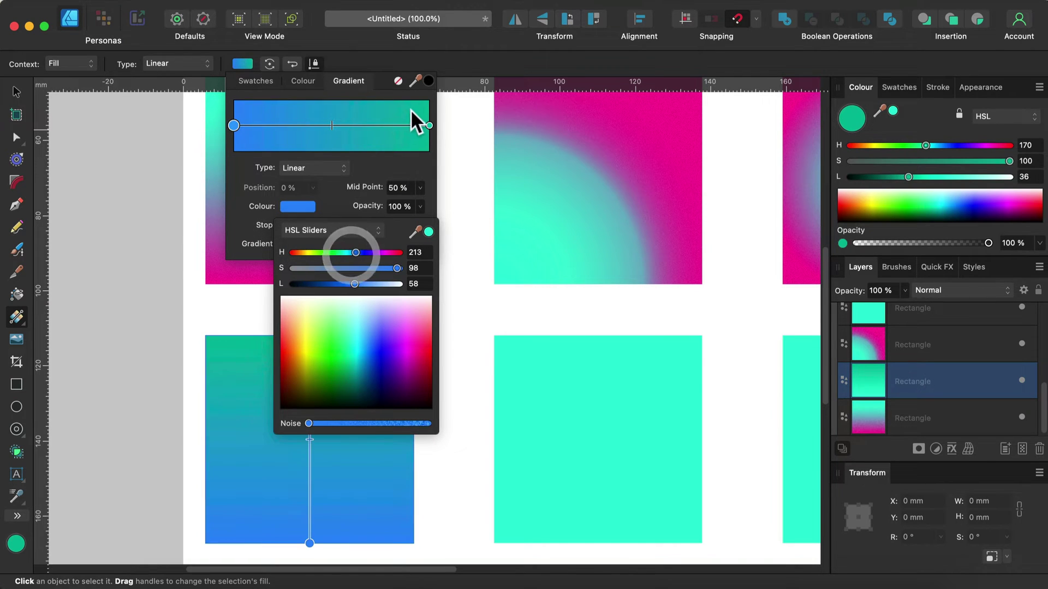
pyautogui.click(429, 126)
pyautogui.click(308, 206)
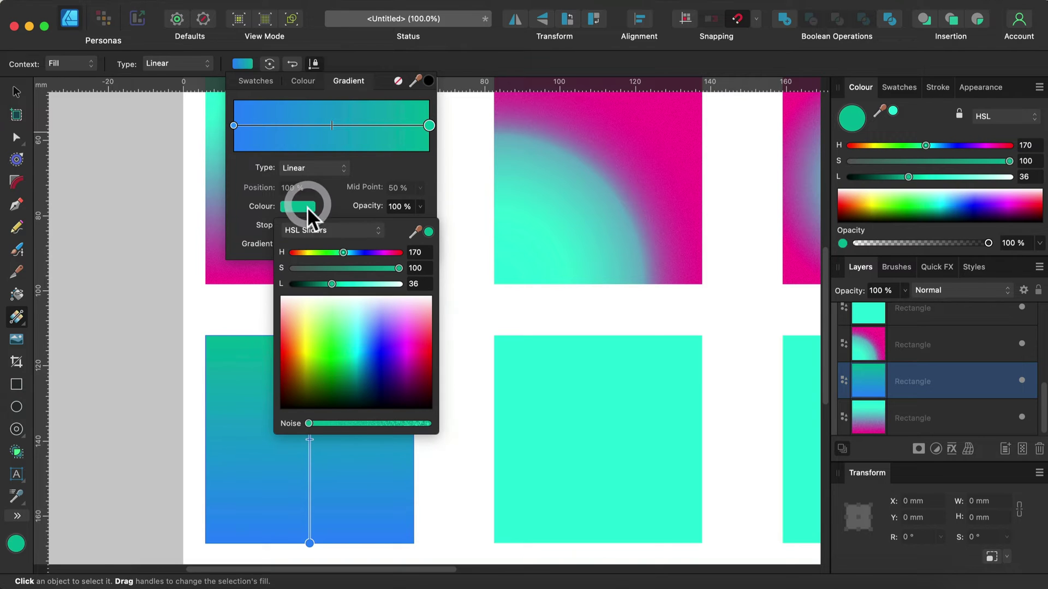
pyautogui.moveTo(312, 250); pyautogui.dragTo(393, 252)
# Add a middle gradient stop at 48% and make it bright sky blue.
pyautogui.click(346, 125)
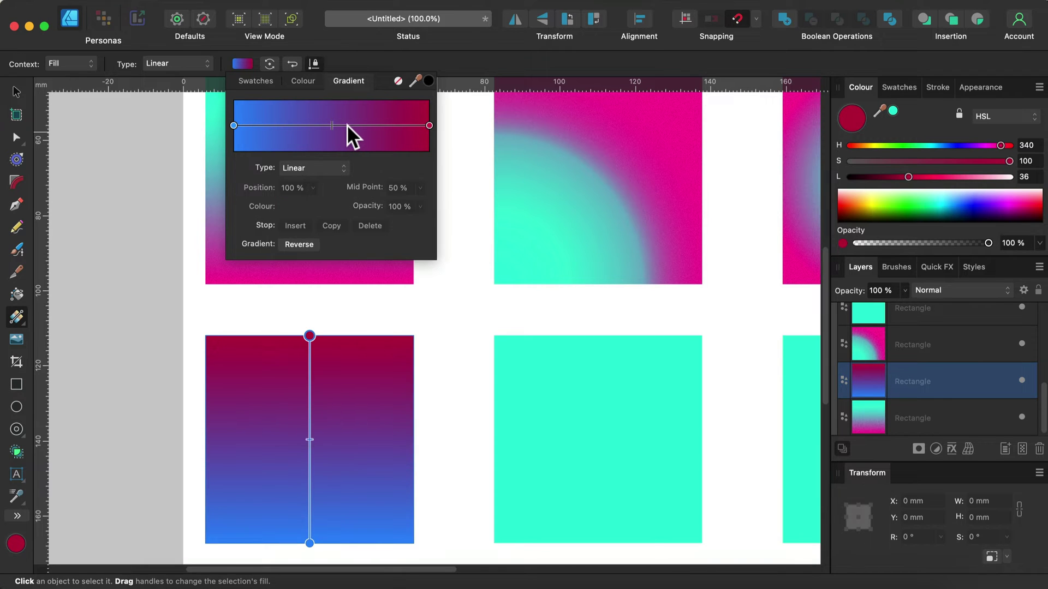
pyautogui.click(347, 125)
pyautogui.moveTo(346, 124)
pyautogui.mouseDown()
pyautogui.moveTo(314, 126)
pyautogui.moveTo(326, 127)
pyautogui.mouseUp()
pyautogui.click(304, 207)
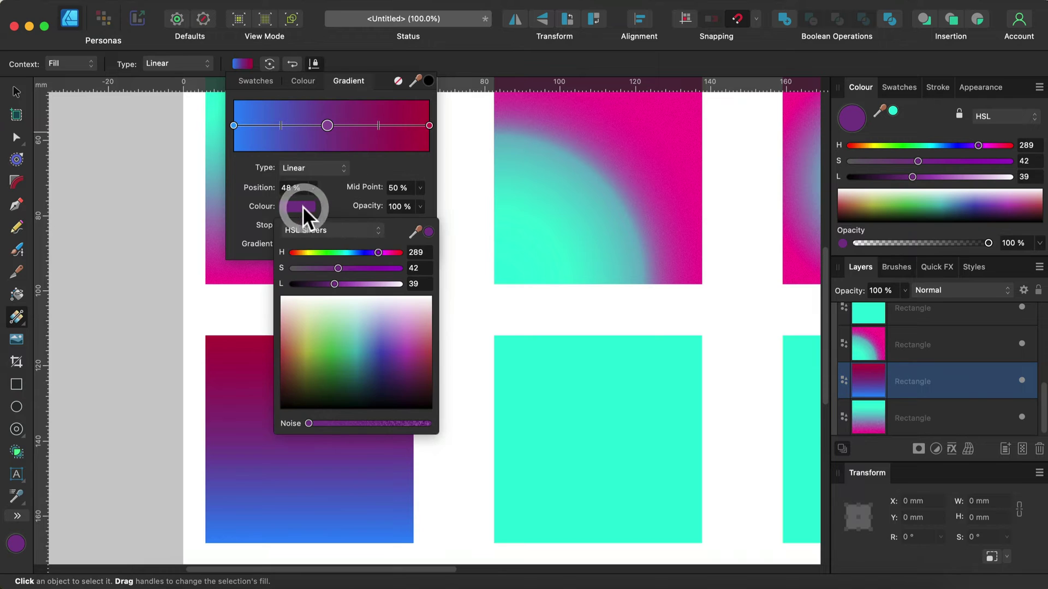
pyautogui.moveTo(335, 253); pyautogui.dragTo(408, 273)
pyautogui.moveTo(348, 283)
pyautogui.mouseDown()
pyautogui.moveTo(382, 287)
pyautogui.moveTo(318, 281)
pyautogui.moveTo(351, 284)
pyautogui.mouseUp()
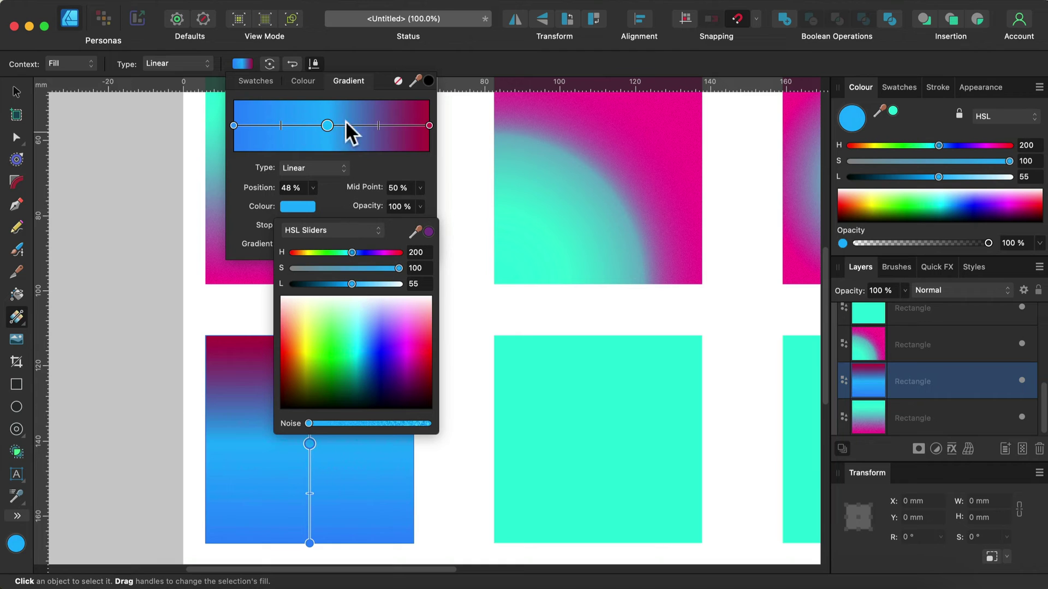
# Add noise grain to the crimson end stop.
pyautogui.click(429, 126)
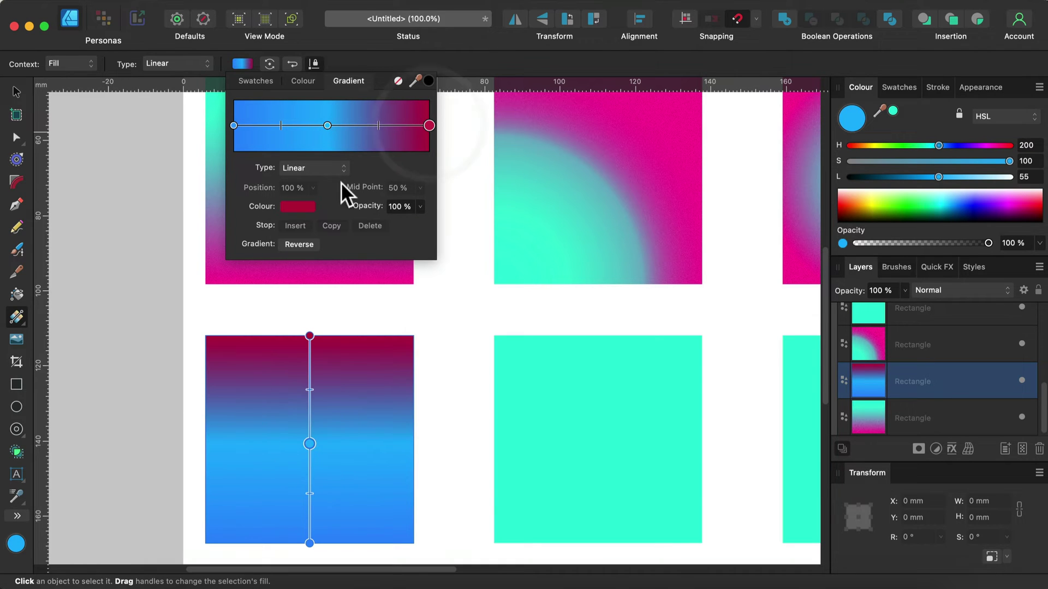
pyautogui.click(306, 206)
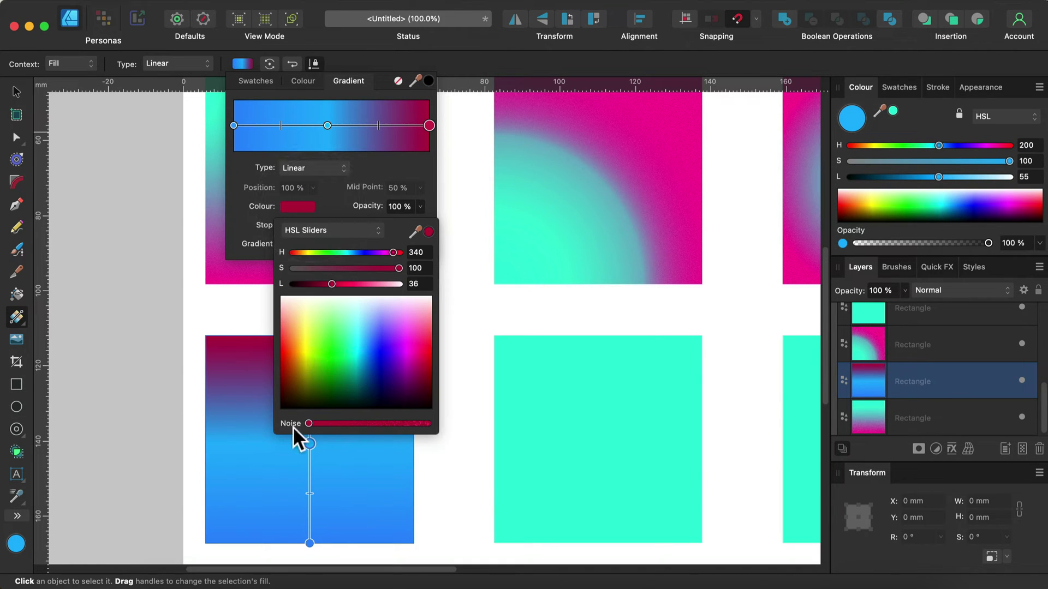
pyautogui.moveTo(310, 423); pyautogui.dragTo(374, 425)
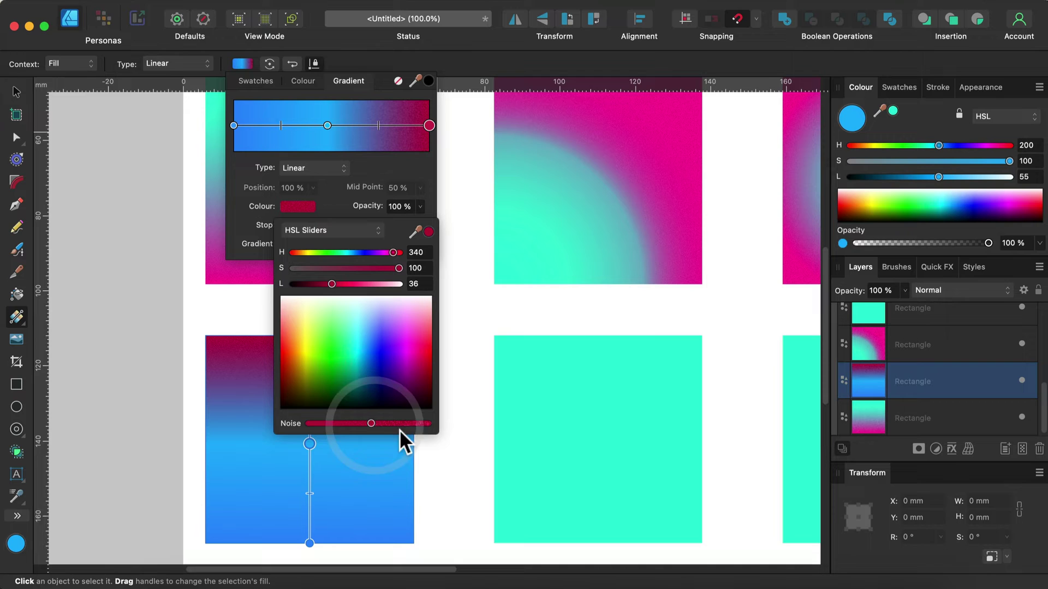
# Make the start stop a pale mint green (H 141, L 77).
pyautogui.click(234, 126)
pyautogui.click(301, 206)
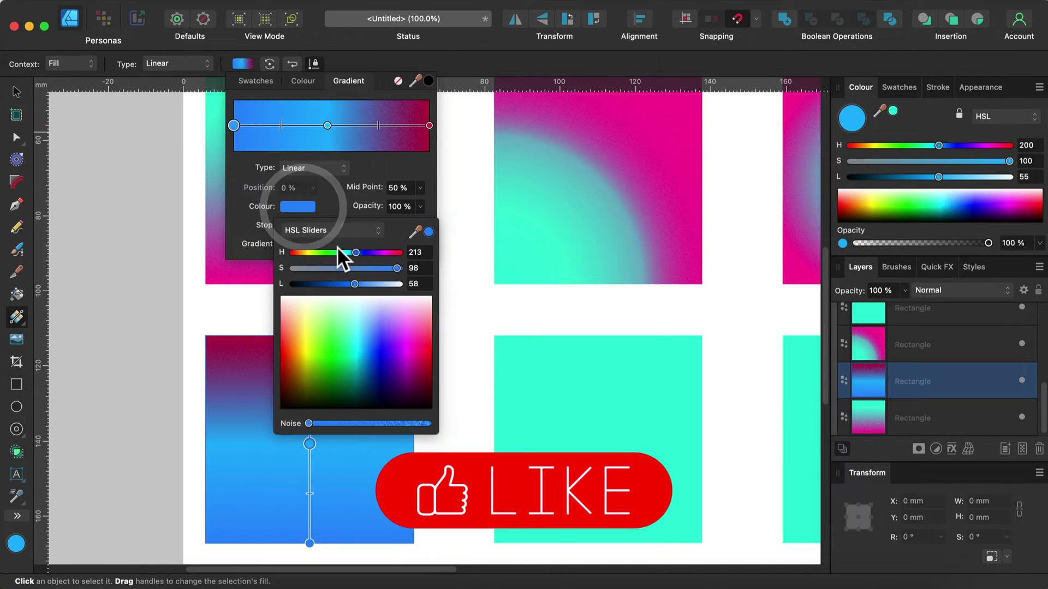
pyautogui.moveTo(347, 253); pyautogui.dragTo(334, 252)
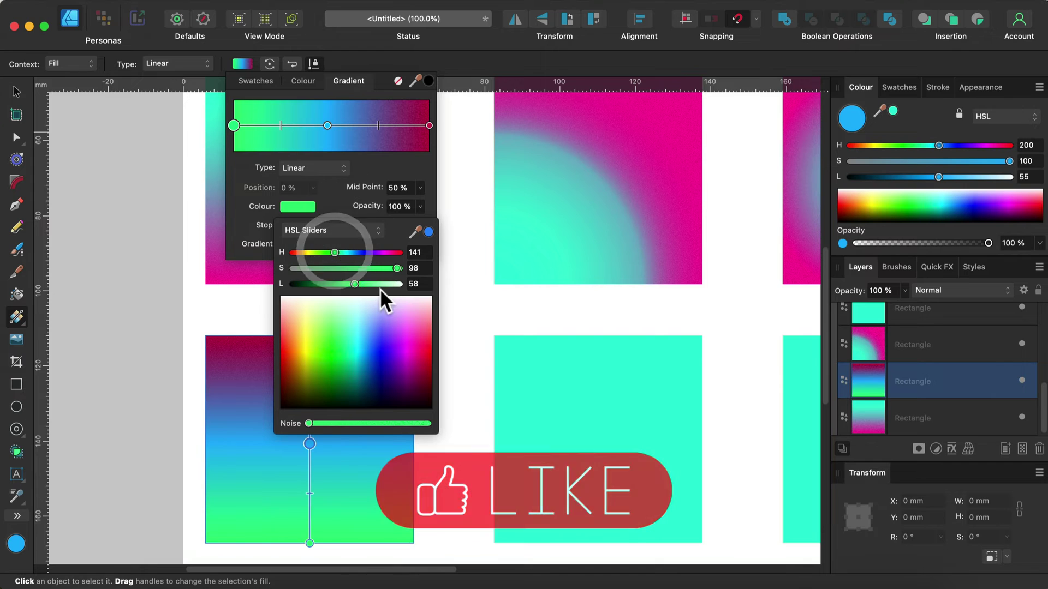
pyautogui.moveTo(378, 284); pyautogui.dragTo(376, 284)
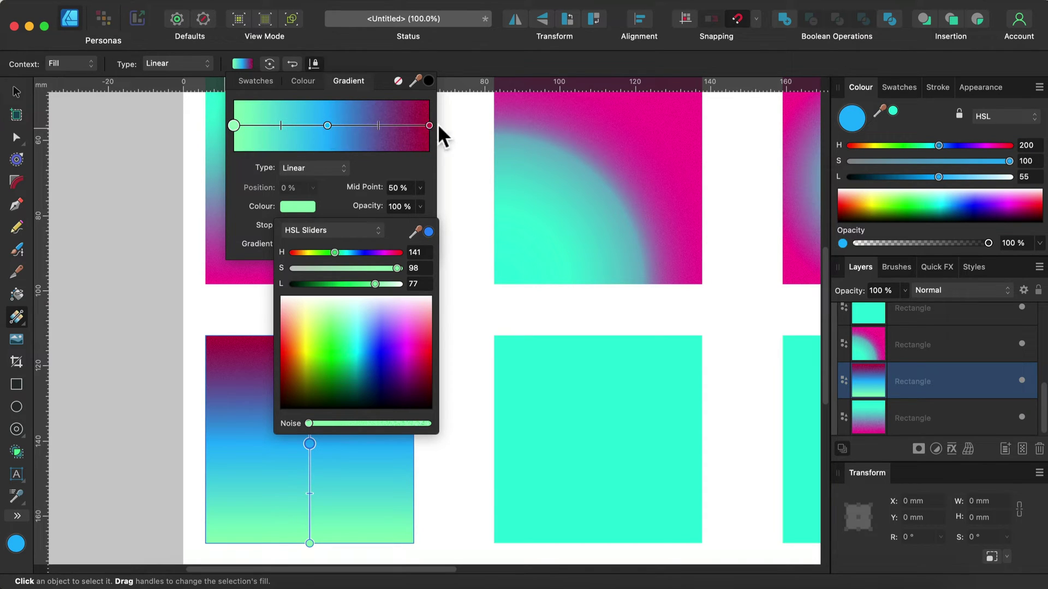
# Redraw the gradient diagonally from bottom-left to top-right, enlarging the crimson and rebalancing green and blue.
pyautogui.click(14, 87)
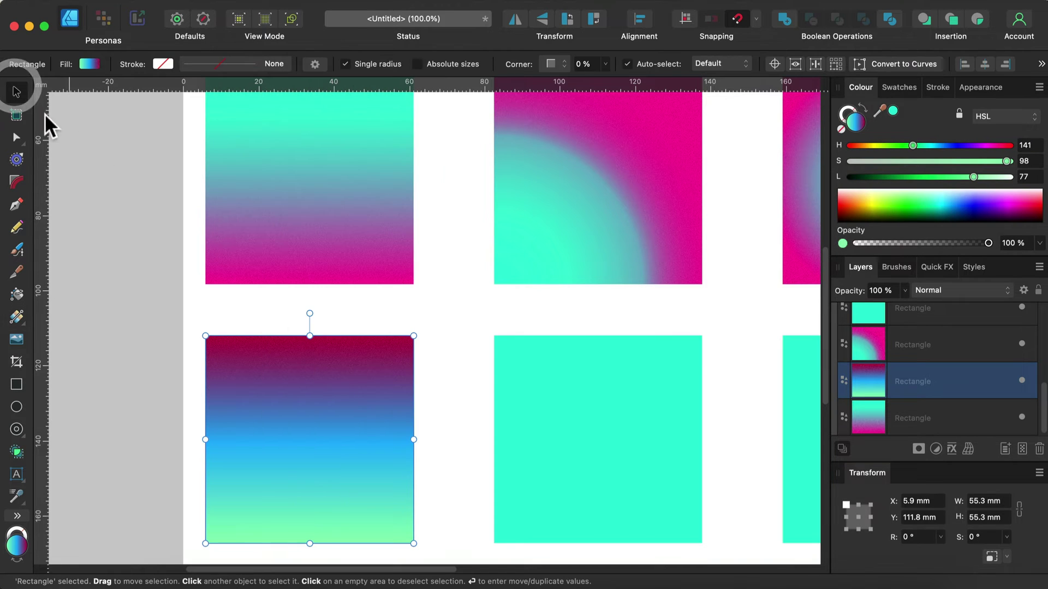
pyautogui.click(17, 318)
pyautogui.moveTo(398, 364); pyautogui.dragTo(231, 525)
pyautogui.moveTo(236, 390); pyautogui.dragTo(393, 510)
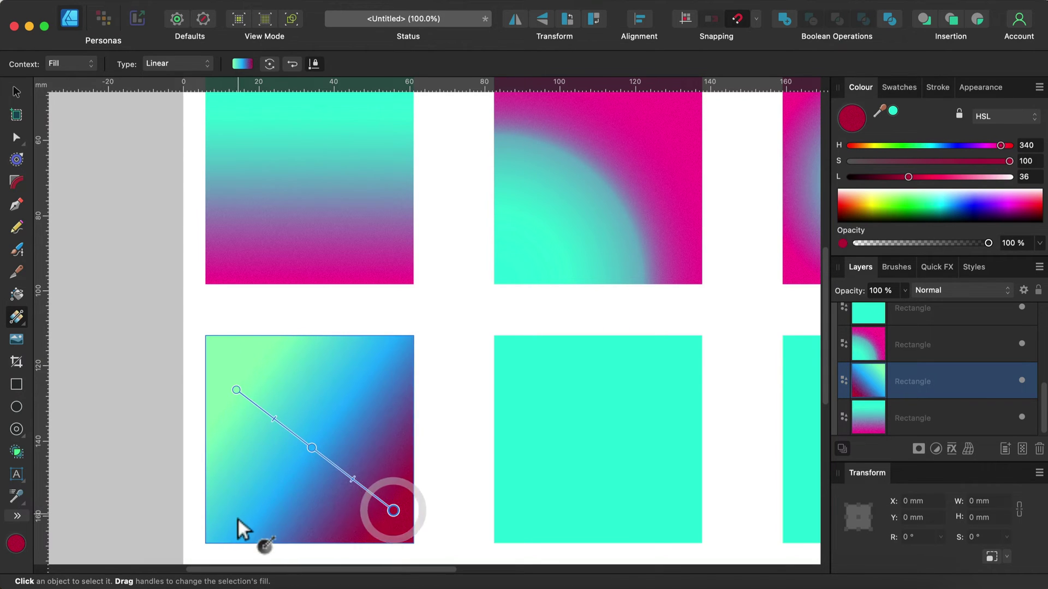
pyautogui.moveTo(238, 524); pyautogui.dragTo(386, 360)
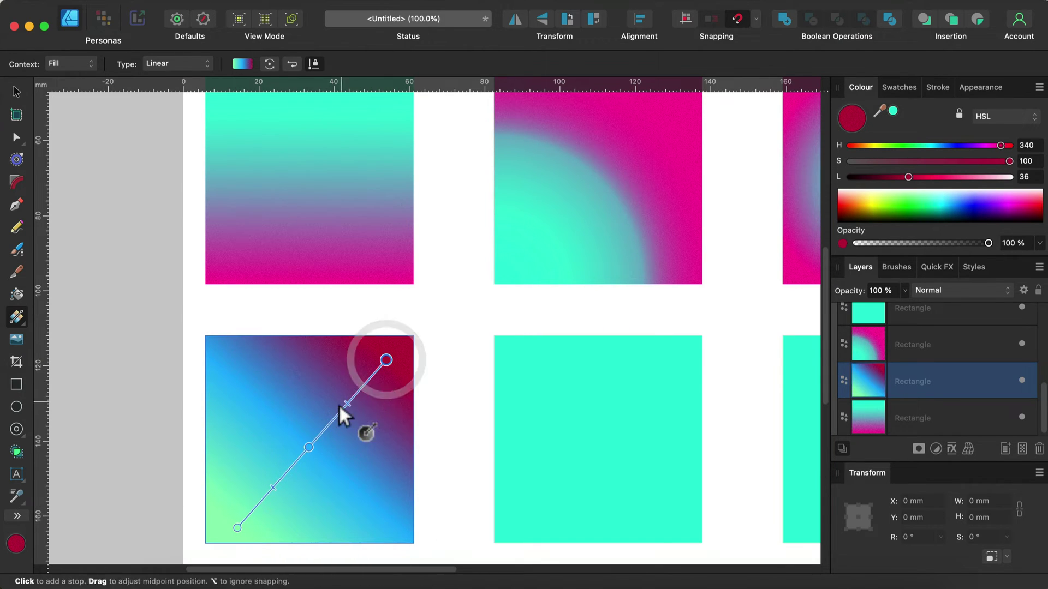
pyautogui.moveTo(347, 403)
pyautogui.mouseDown()
pyautogui.moveTo(323, 426)
pyautogui.moveTo(376, 370)
pyautogui.moveTo(326, 421)
pyautogui.moveTo(348, 403)
pyautogui.mouseUp()
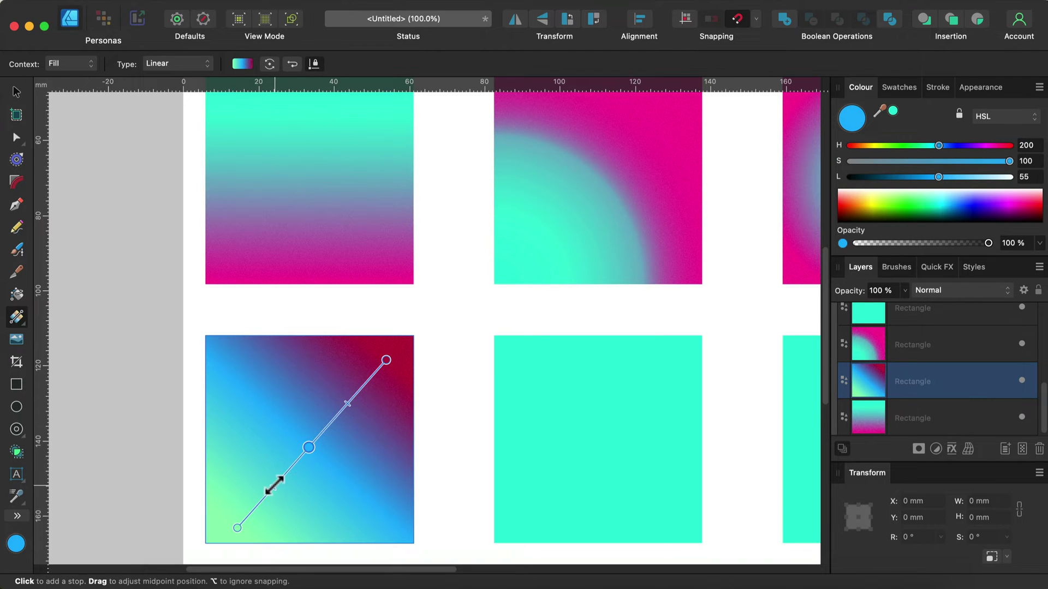
pyautogui.moveTo(274, 484)
pyautogui.mouseDown()
pyautogui.moveTo(294, 475)
pyautogui.moveTo(262, 510)
pyautogui.moveTo(288, 487)
pyautogui.moveTo(280, 491)
pyautogui.mouseUp()
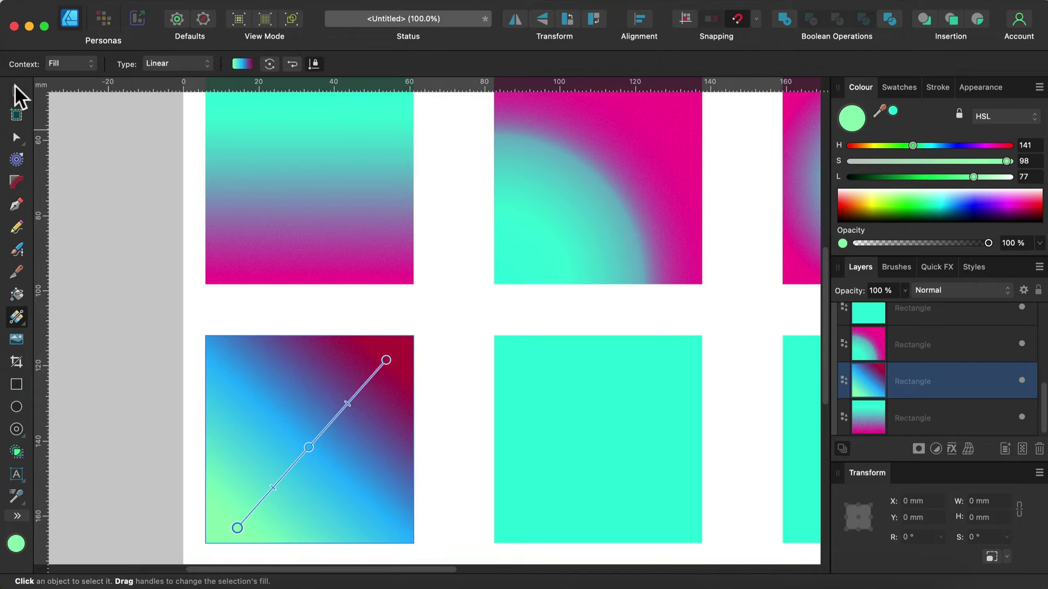
# Select the lower-right teal square and give it a radial gradient from its centre.
pyautogui.click(15, 89)
pyautogui.click(677, 409)
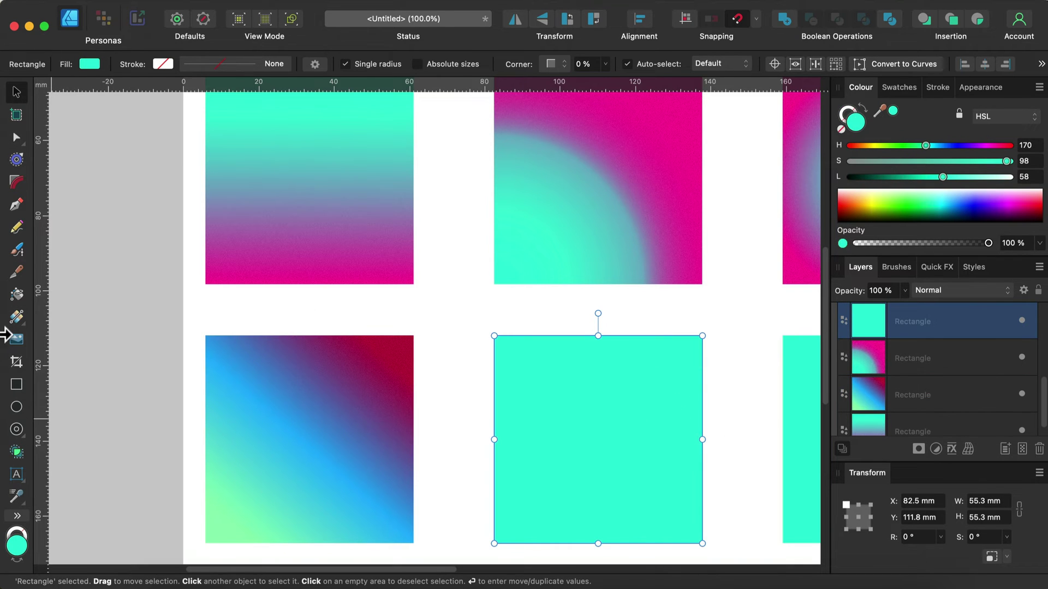
pyautogui.click(17, 317)
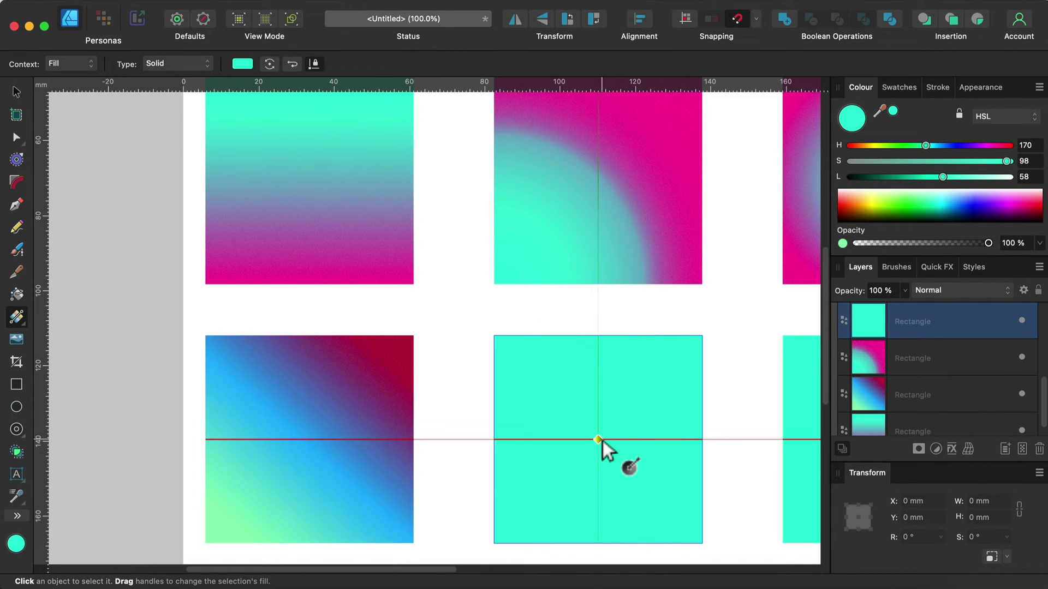
pyautogui.moveTo(600, 441); pyautogui.dragTo(702, 335)
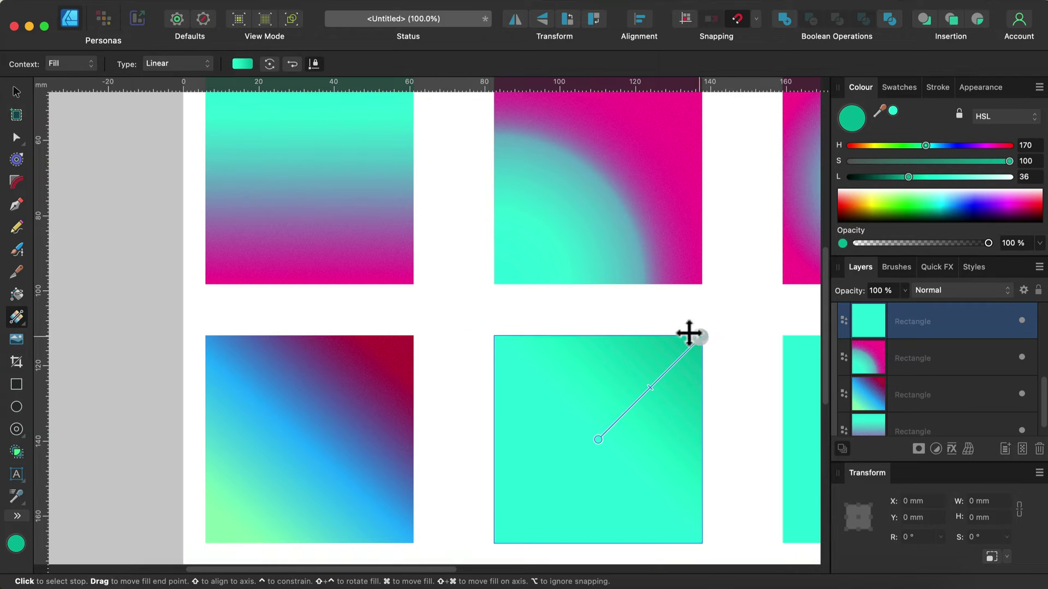
pyautogui.click(170, 60)
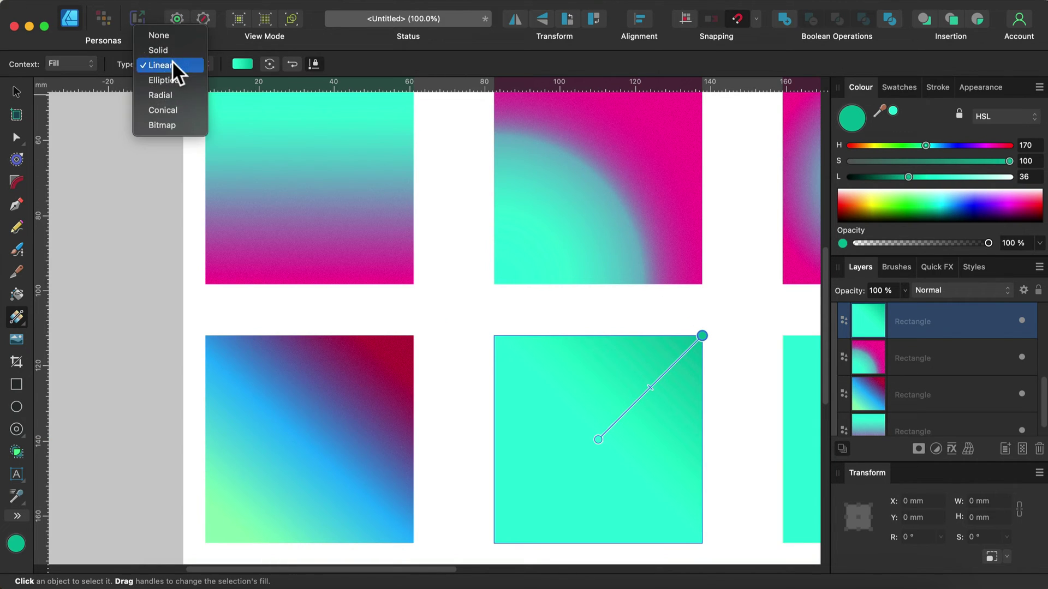
pyautogui.click(173, 94)
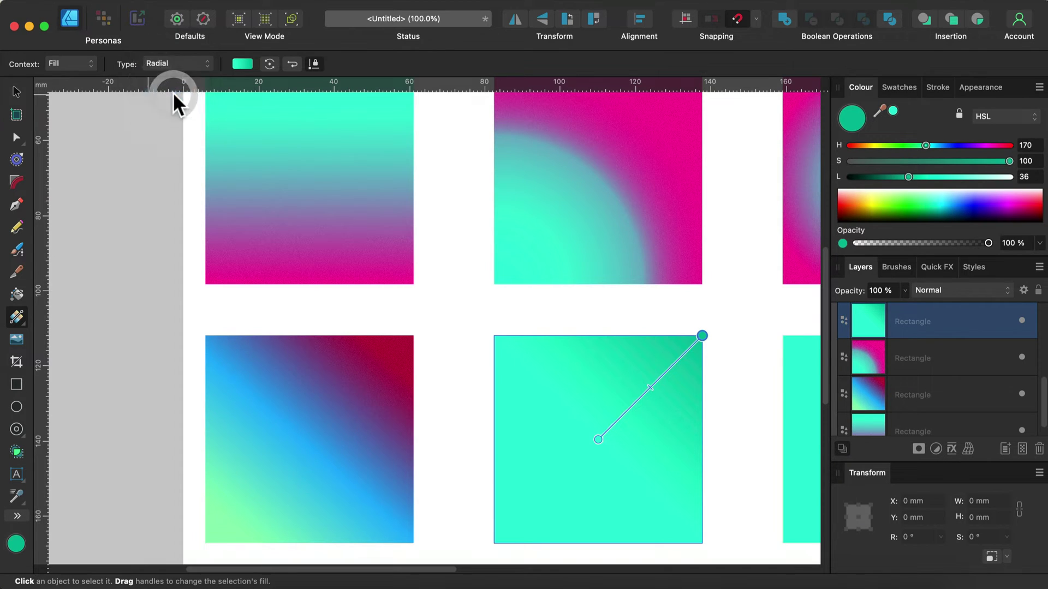
# Set the radial gradient's end stop to dark navy (H 218, L 21) with added noise.
pyautogui.click(243, 63)
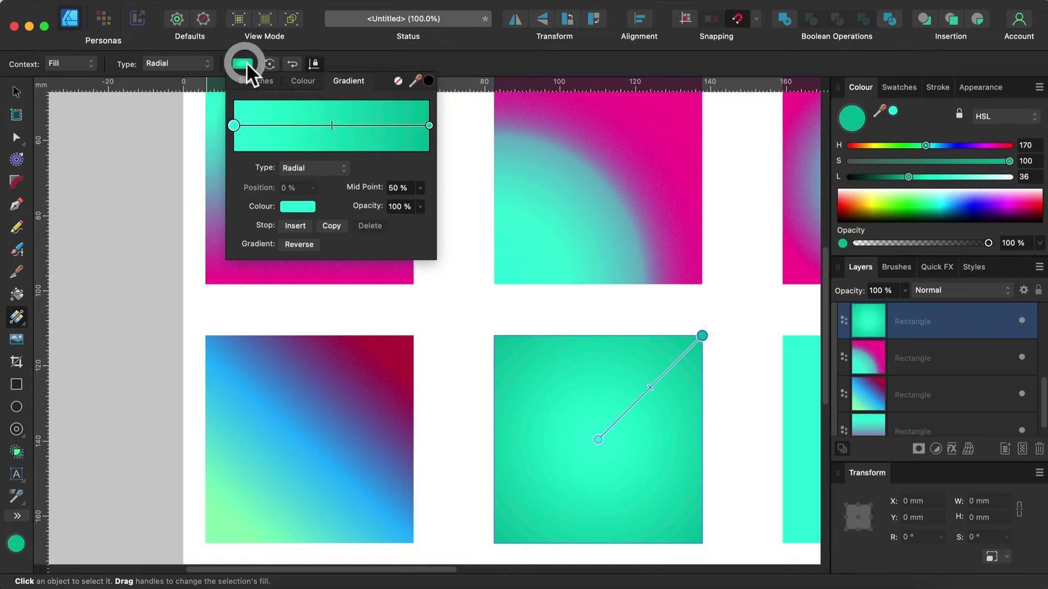
pyautogui.click(430, 125)
pyautogui.click(304, 205)
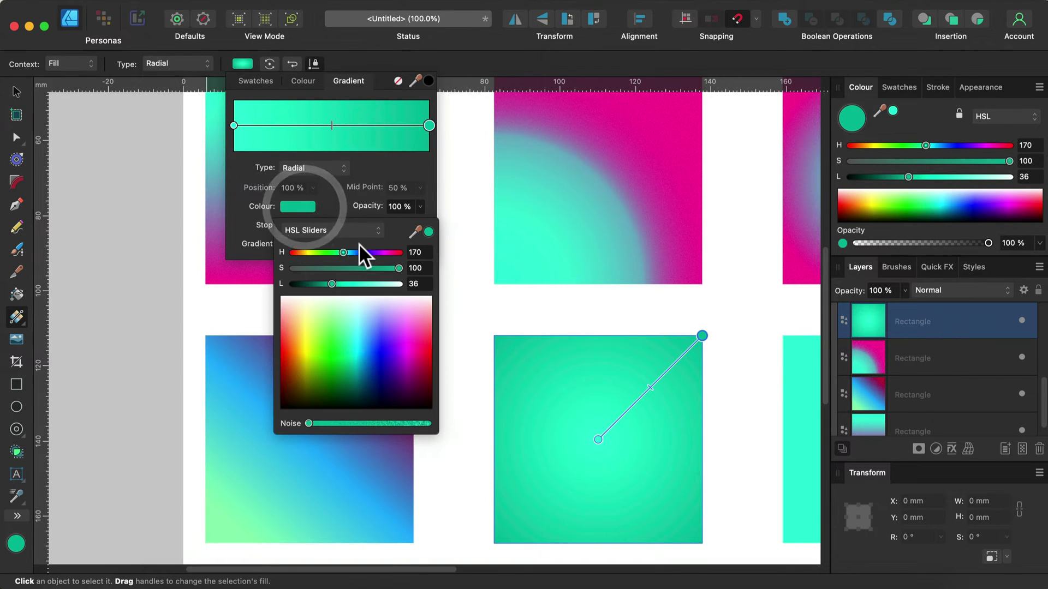
pyautogui.click(357, 252)
pyautogui.click(315, 283)
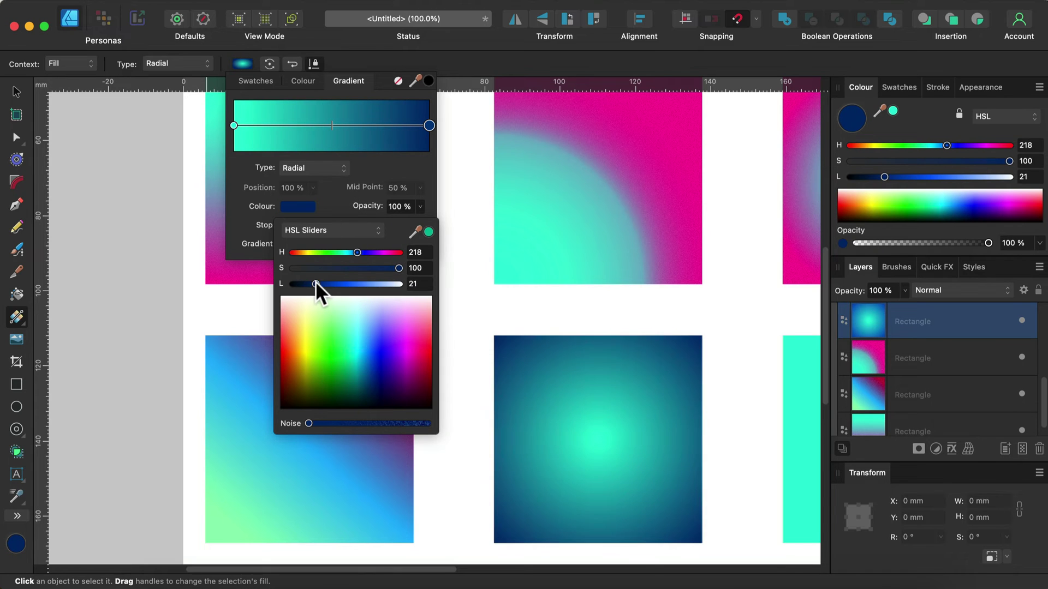
pyautogui.click(367, 423)
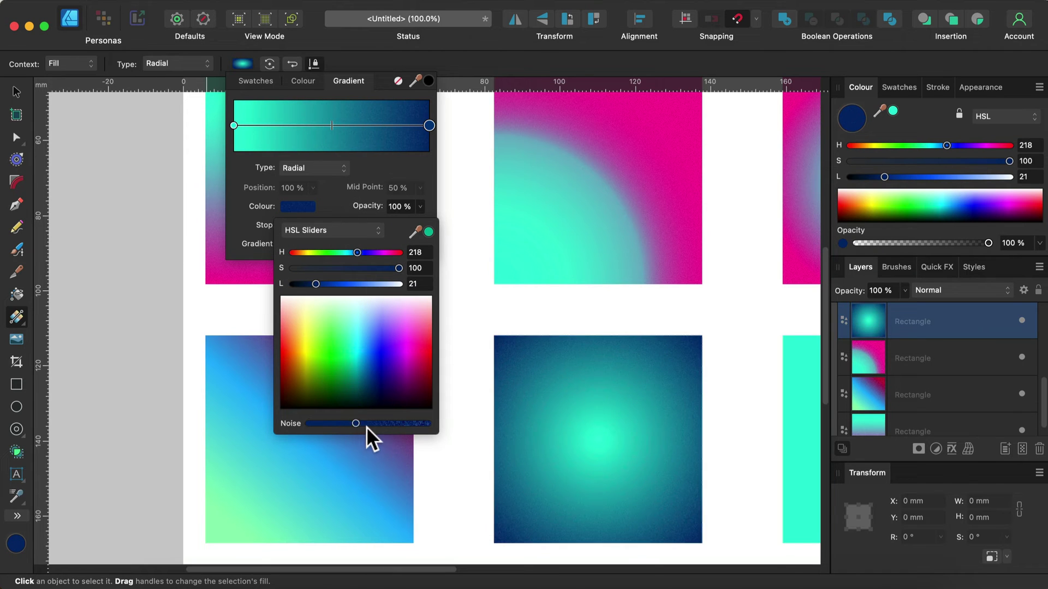
pyautogui.click(15, 89)
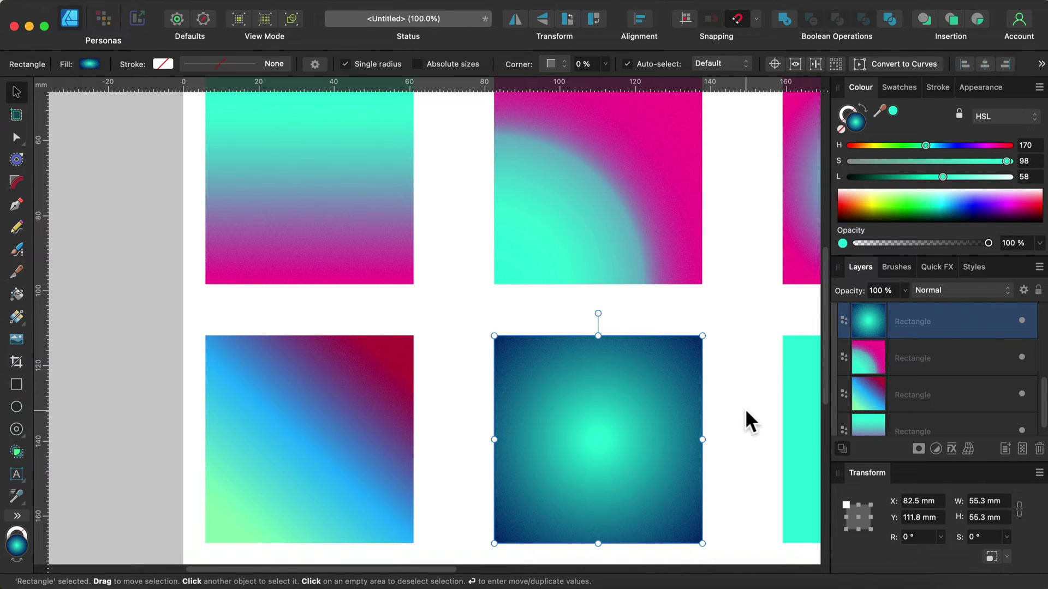
# Select the next cyan square and draw a linear gradient from its centre to the top-right corner.
pyautogui.click(757, 389)
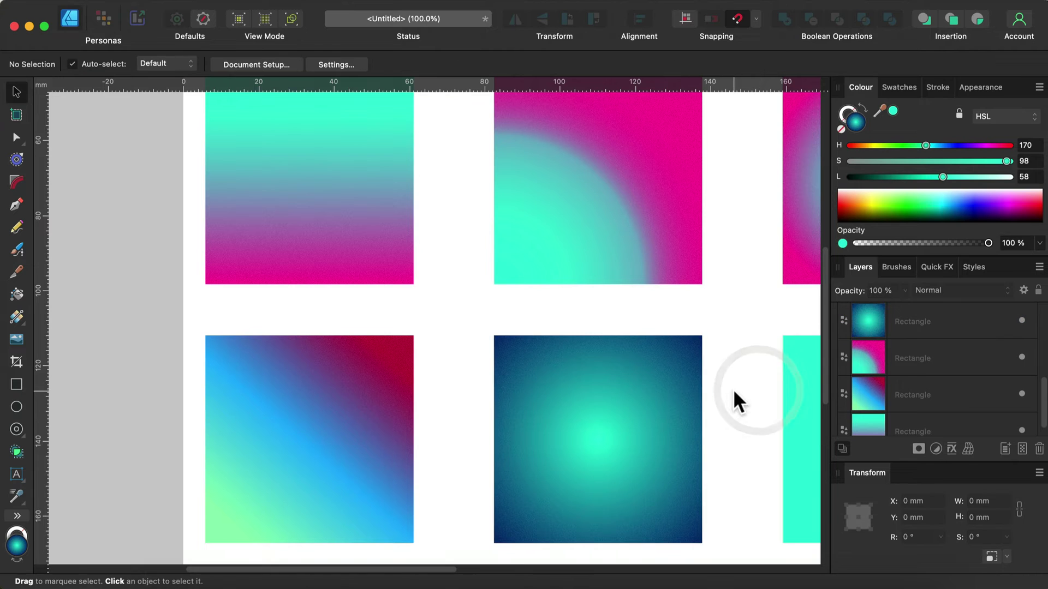
pyautogui.scroll(-2, 561, 421)
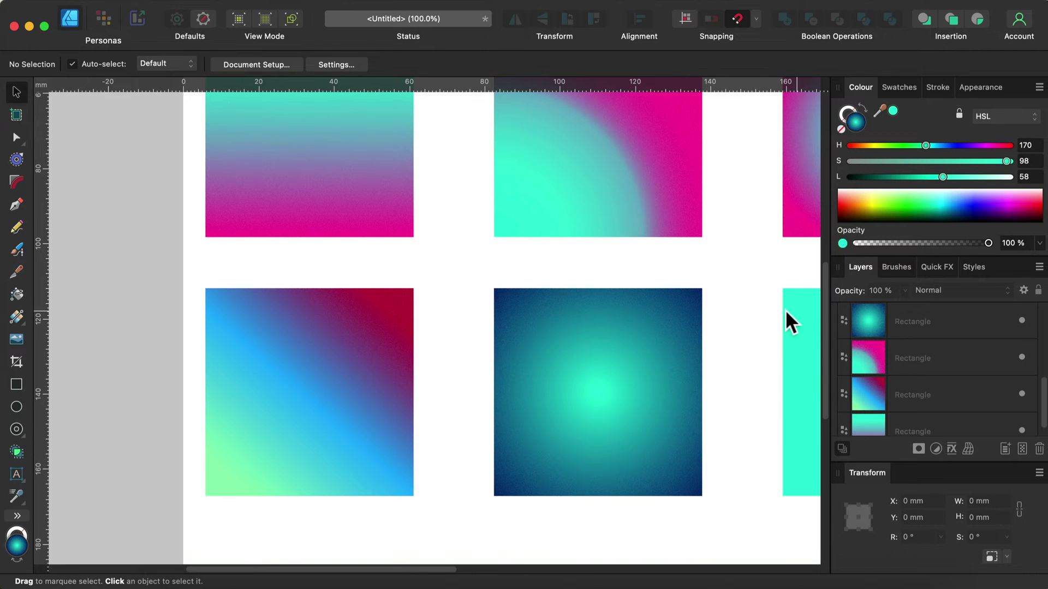
pyautogui.moveTo(702, 320)
pyautogui.mouseDown()
pyautogui.moveTo(524, 334)
pyautogui.moveTo(468, 327)
pyautogui.moveTo(535, 335)
pyautogui.moveTo(692, 311)
pyautogui.mouseUp()
pyautogui.click(604, 331)
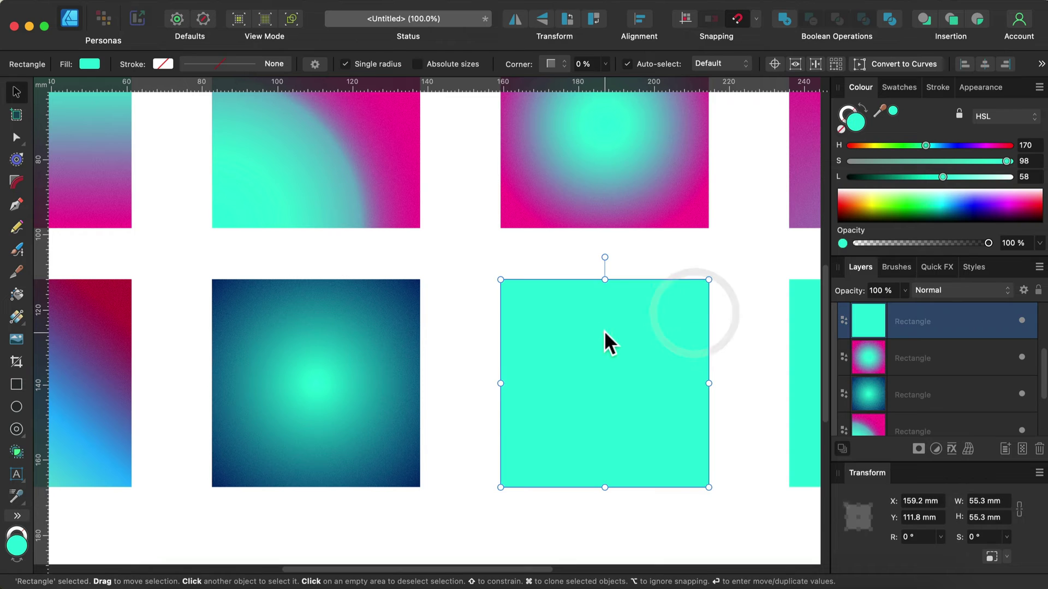
pyautogui.click(16, 316)
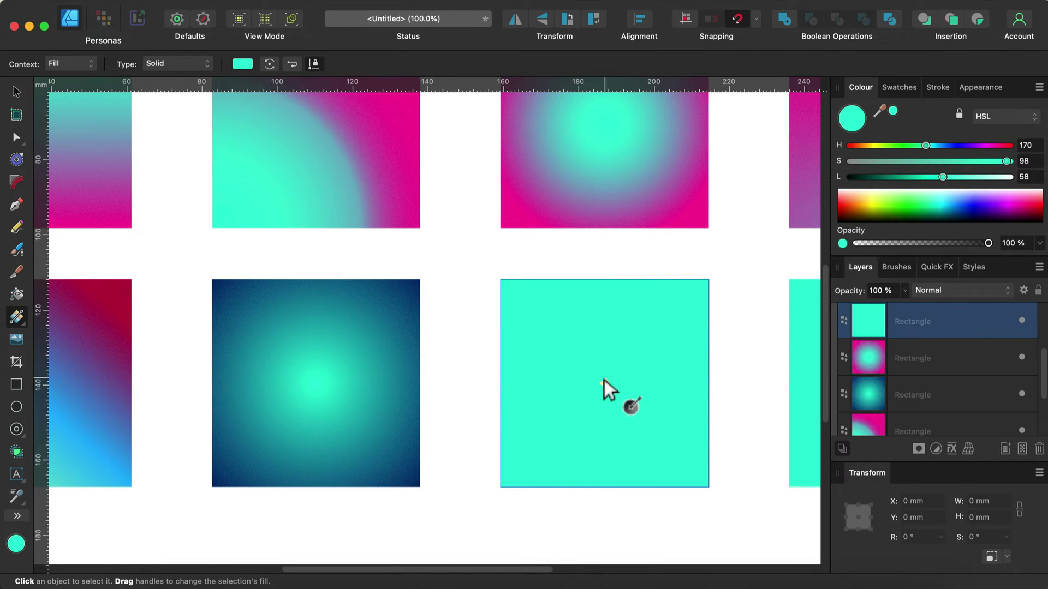
pyautogui.moveTo(603, 383); pyautogui.dragTo(709, 280)
pyautogui.click(199, 60)
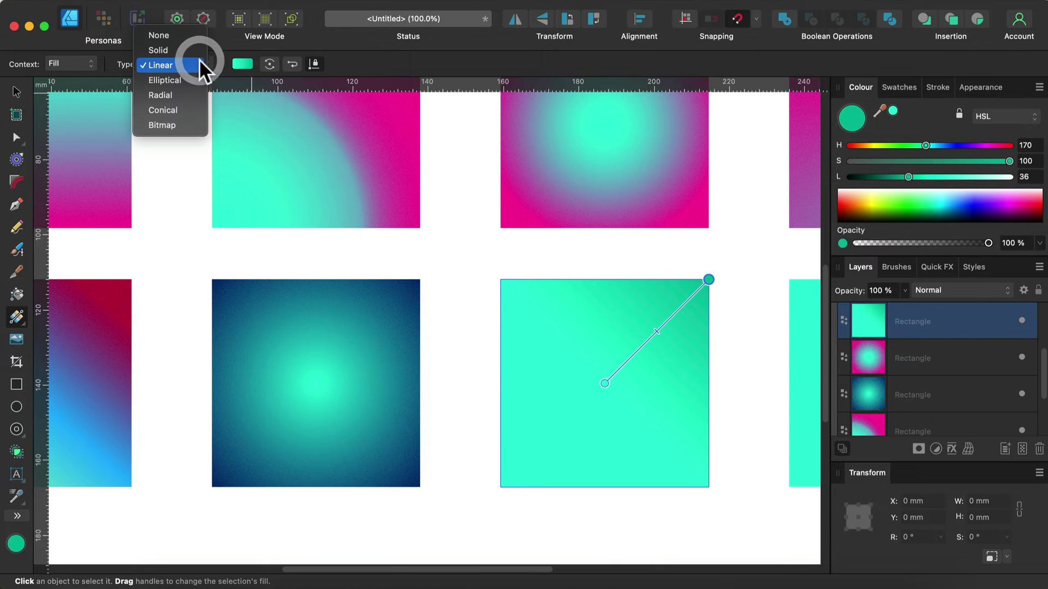
# Make the fill an elliptical gradient with a purple (H 305) end stop.
pyautogui.click(192, 80)
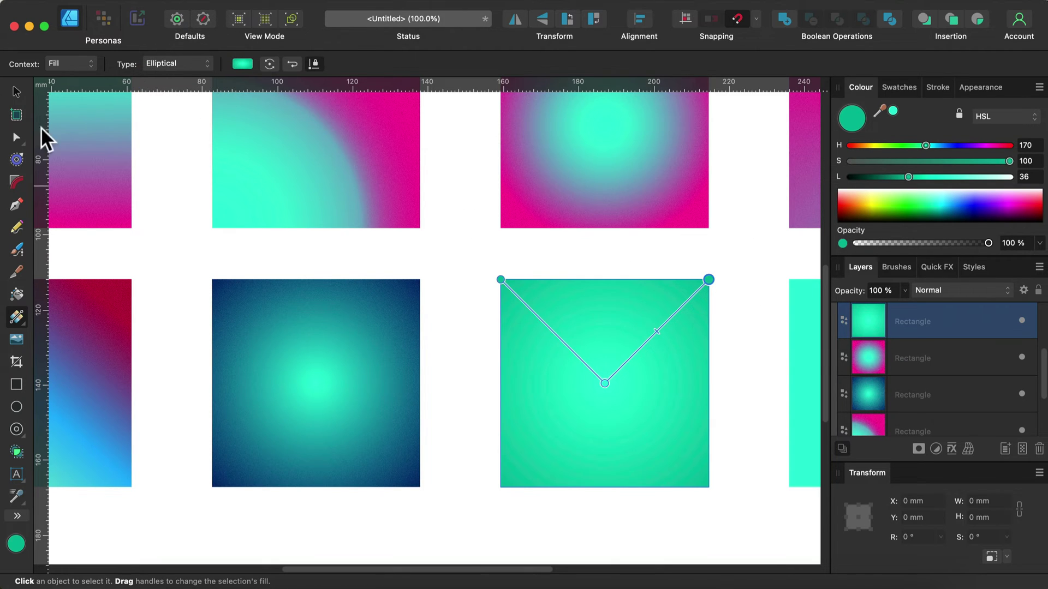
pyautogui.click(241, 64)
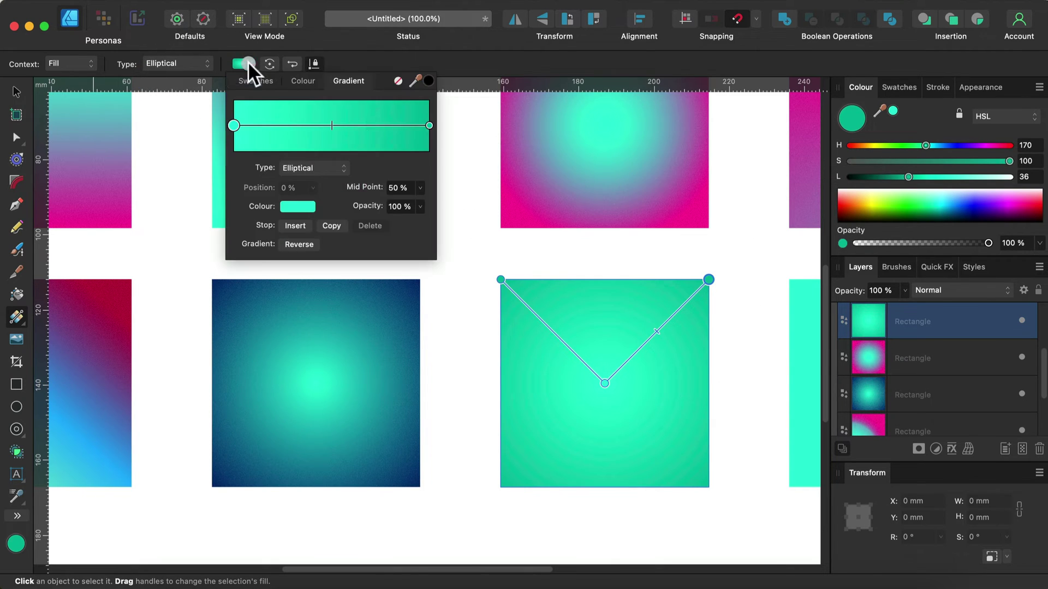
pyautogui.click(429, 126)
pyautogui.click(298, 207)
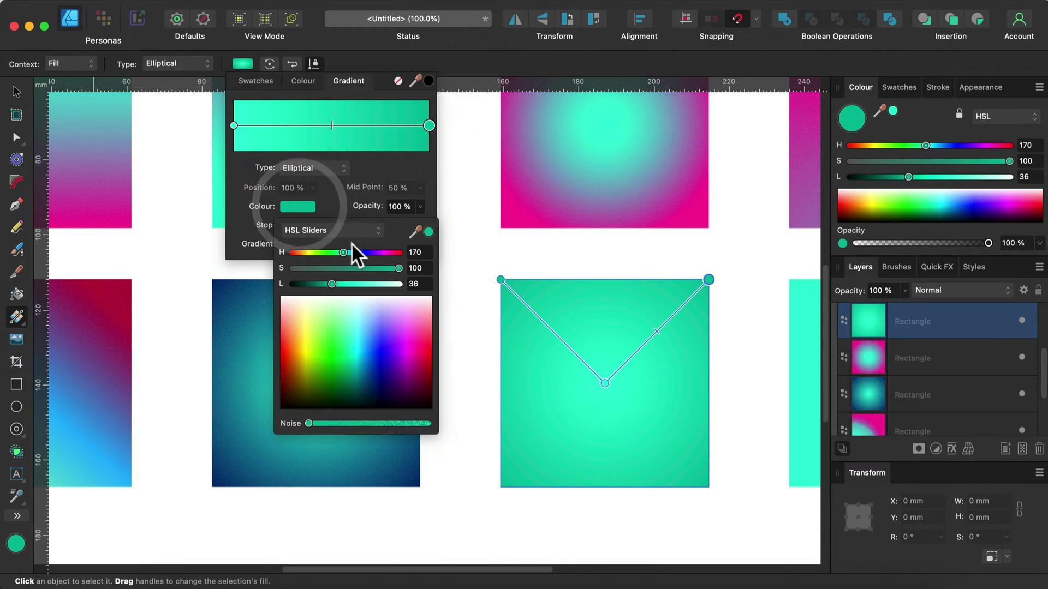
pyautogui.click(382, 251)
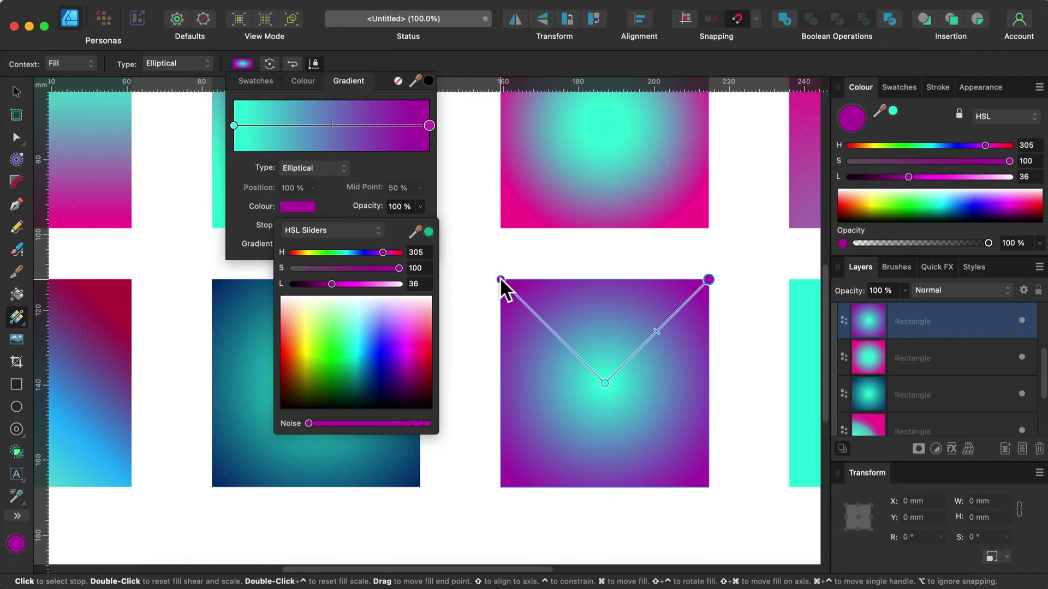
# Reshape the elliptical gradient's handles and midpoint, then reverse it so purple sits at the centre.
pyautogui.moveTo(499, 279); pyautogui.dragTo(526, 318)
pyautogui.moveTo(675, 305); pyautogui.dragTo(675, 323)
pyautogui.moveTo(638, 353)
pyautogui.mouseDown()
pyautogui.moveTo(661, 334)
pyautogui.moveTo(634, 363)
pyautogui.moveTo(647, 346)
pyautogui.moveTo(641, 354)
pyautogui.mouseUp()
pyautogui.moveTo(605, 385); pyautogui.dragTo(619, 379)
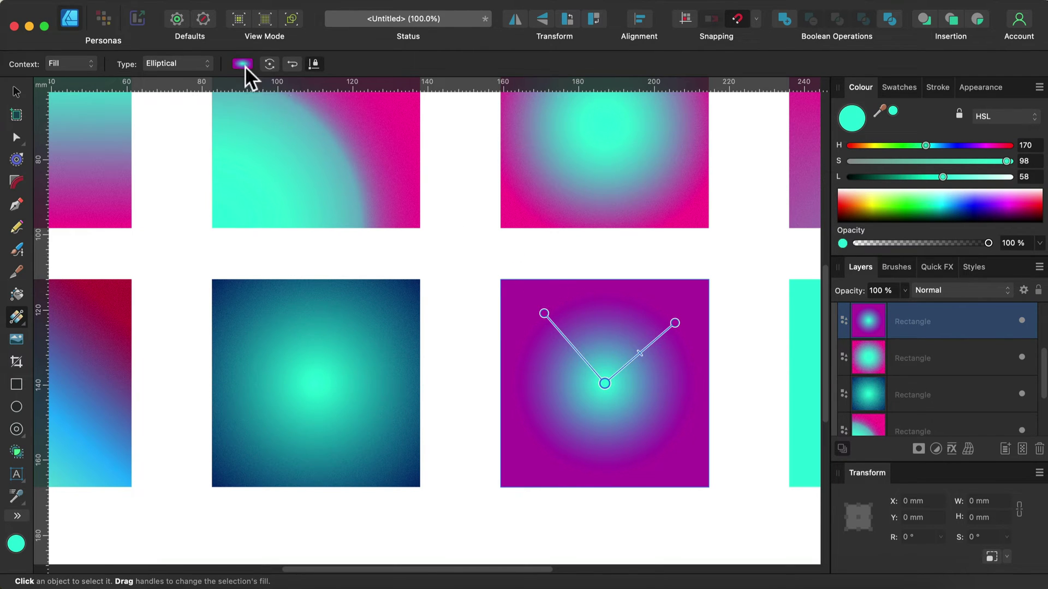
pyautogui.click(292, 64)
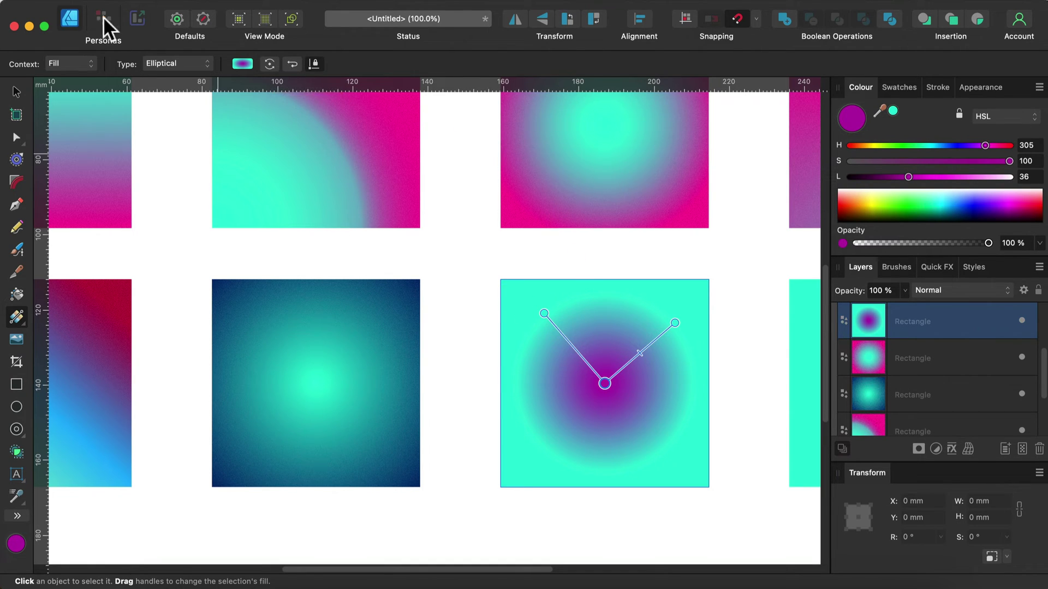
pyautogui.click(168, 64)
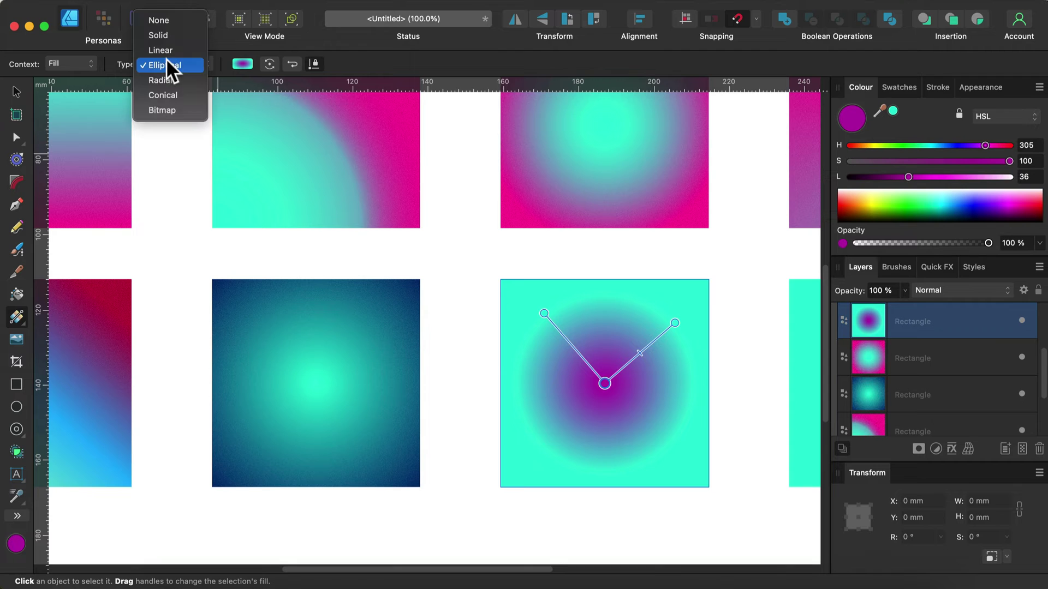
# Change the square's fill type to a conical gradient.
pyautogui.click(160, 95)
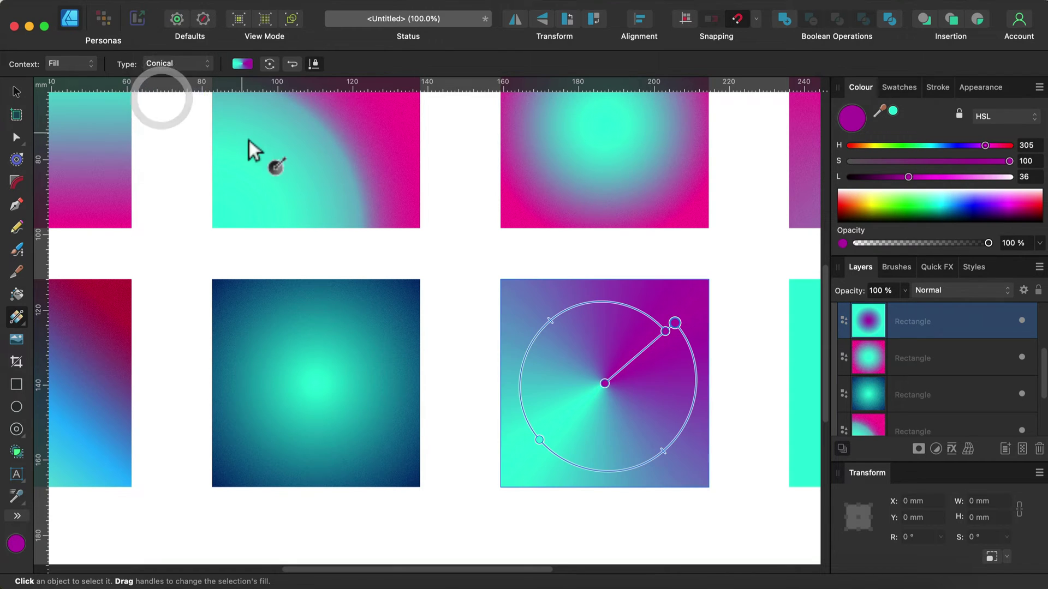
pyautogui.click(14, 91)
pyautogui.click(515, 241)
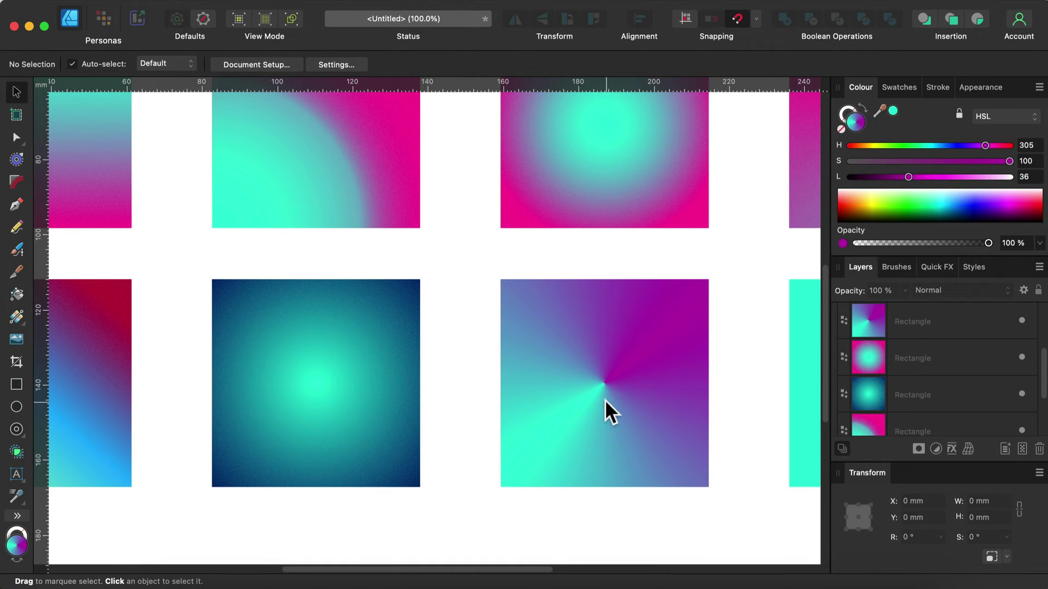
pyautogui.click(605, 378)
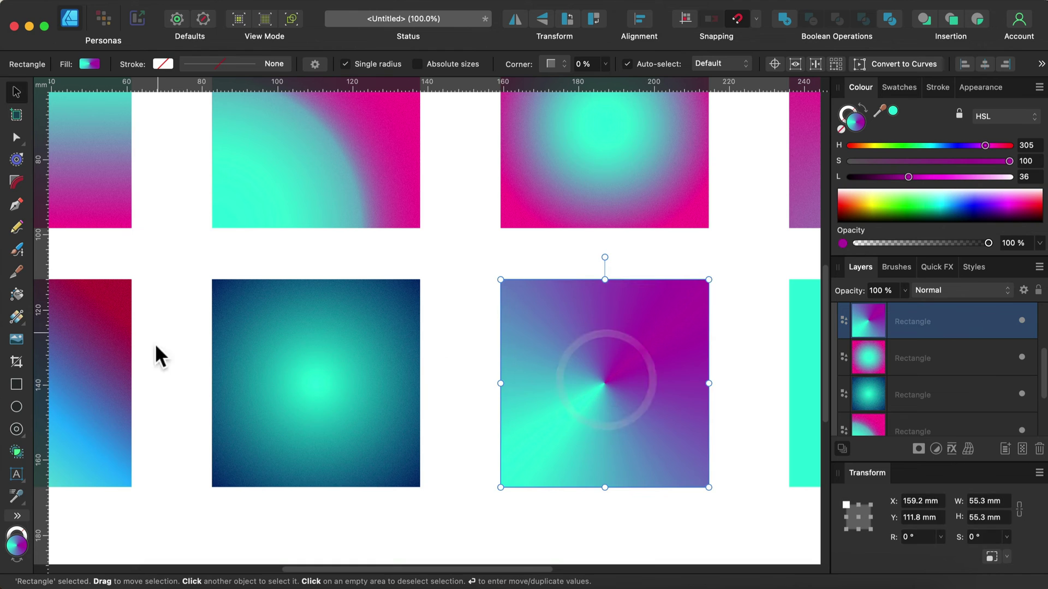
pyautogui.click(17, 317)
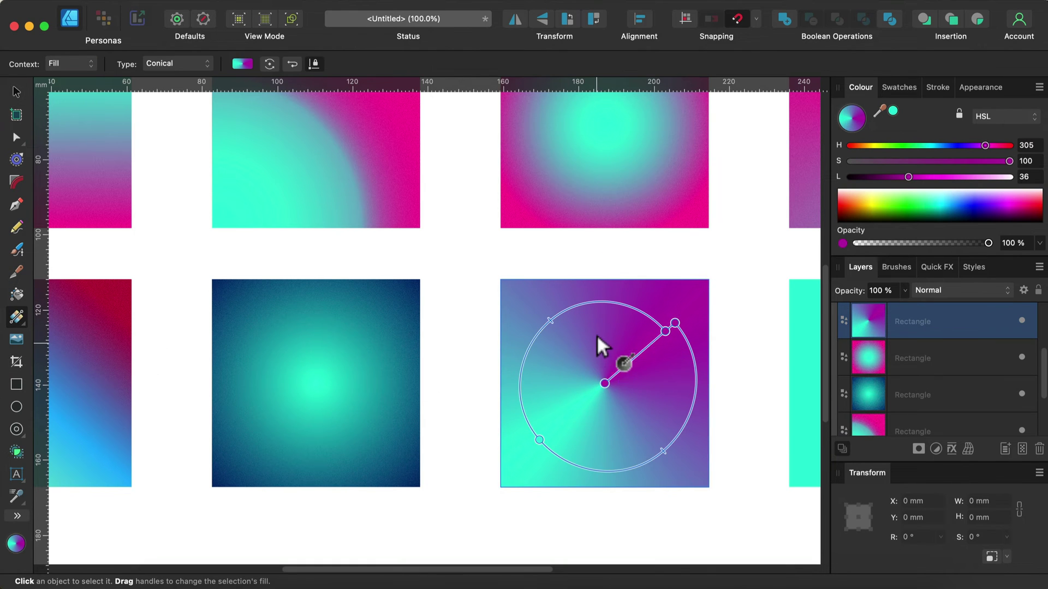
# Redraw the conical gradient from an off-centre point sweeping toward the bottom-right corner.
pyautogui.moveTo(597, 334); pyautogui.dragTo(654, 424)
pyautogui.moveTo(502, 288); pyautogui.dragTo(568, 357)
pyautogui.moveTo(619, 394); pyautogui.dragTo(699, 479)
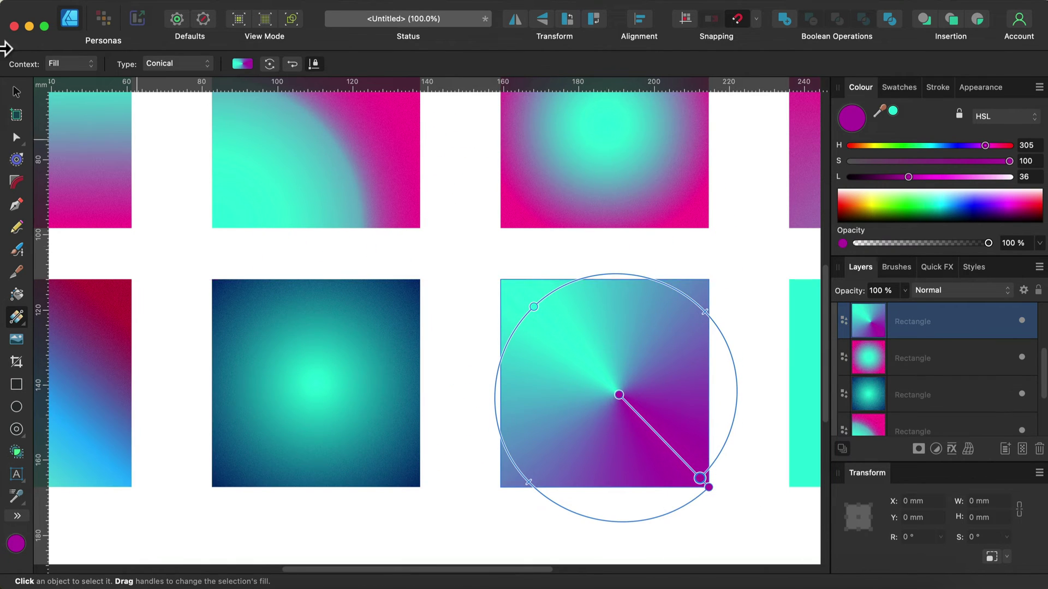
pyautogui.click(16, 92)
pyautogui.click(753, 274)
pyautogui.moveTo(751, 278); pyautogui.dragTo(424, 351)
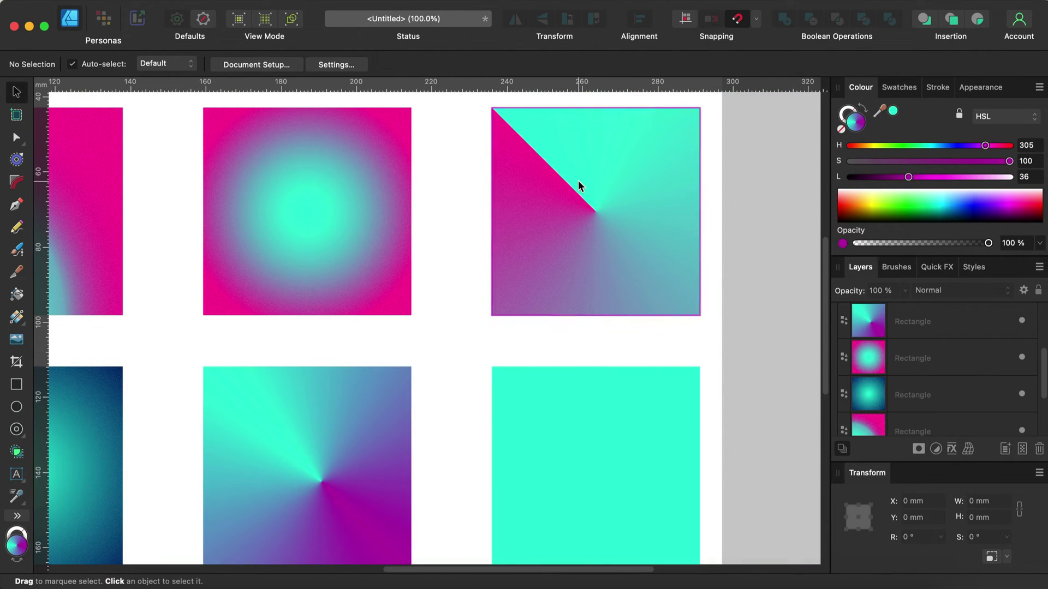
# Pan right and select the last solid cyan square in the bottom row.
pyautogui.moveTo(499, 376); pyautogui.dragTo(677, 329)
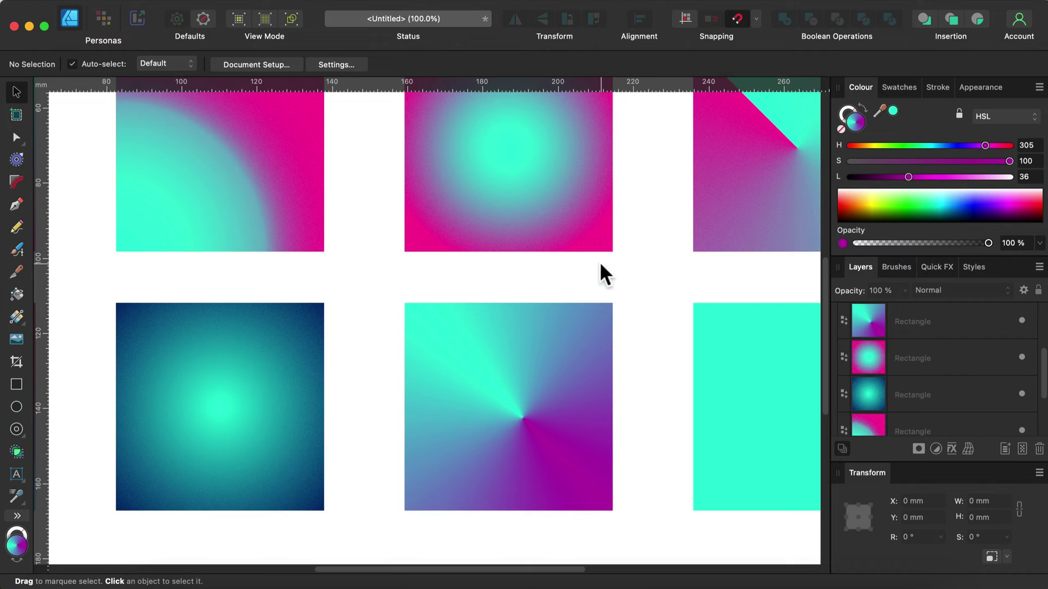
pyautogui.press('space')
pyautogui.moveTo(671, 304); pyautogui.dragTo(388, 290)
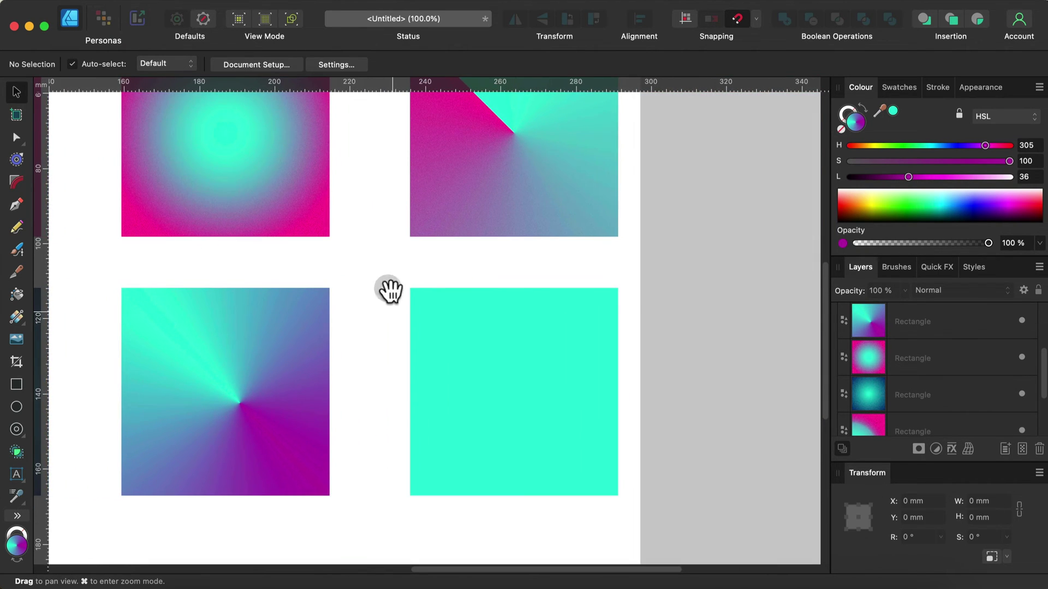
pyautogui.click(480, 345)
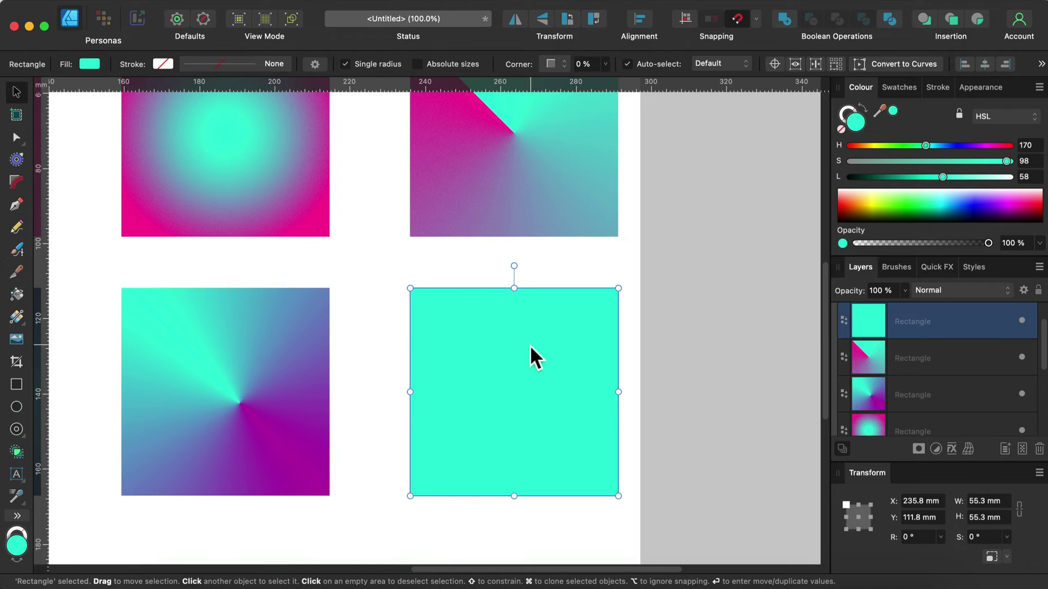
# Give the square a top-right to bottom-left linear gradient ending in violet-blue (H 263), showing its fill layers.
pyautogui.click(16, 318)
pyautogui.moveTo(618, 289); pyautogui.dragTo(411, 492)
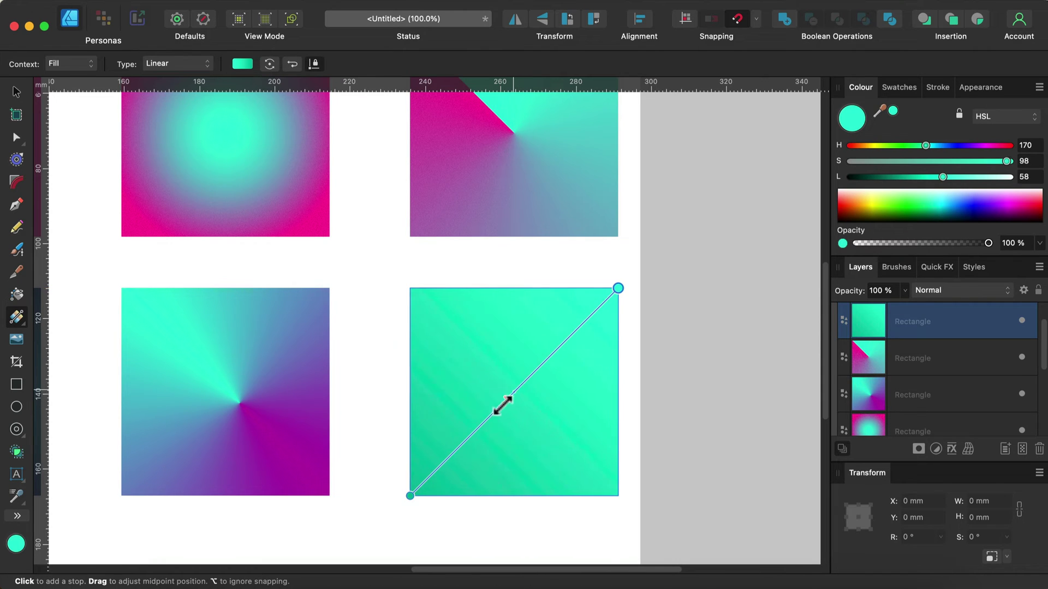
pyautogui.click(242, 64)
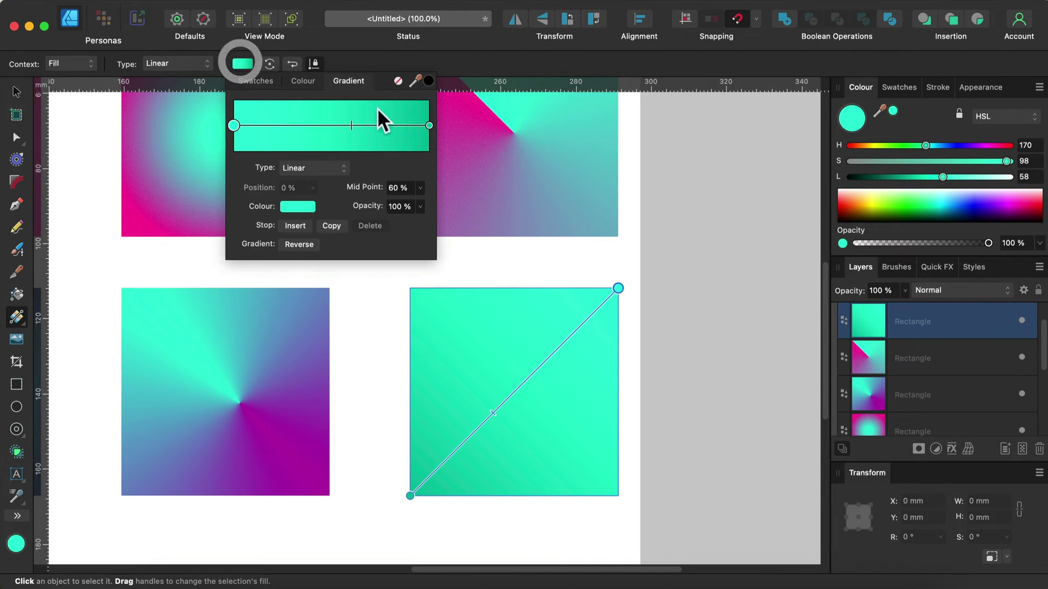
pyautogui.click(430, 125)
pyautogui.click(296, 207)
pyautogui.click(370, 252)
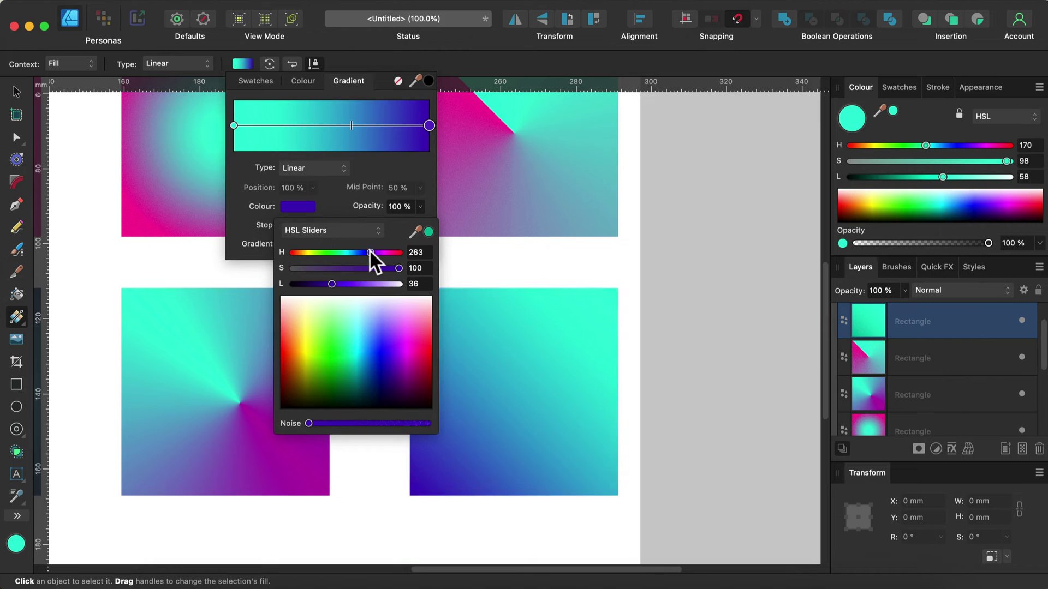
pyautogui.click(17, 93)
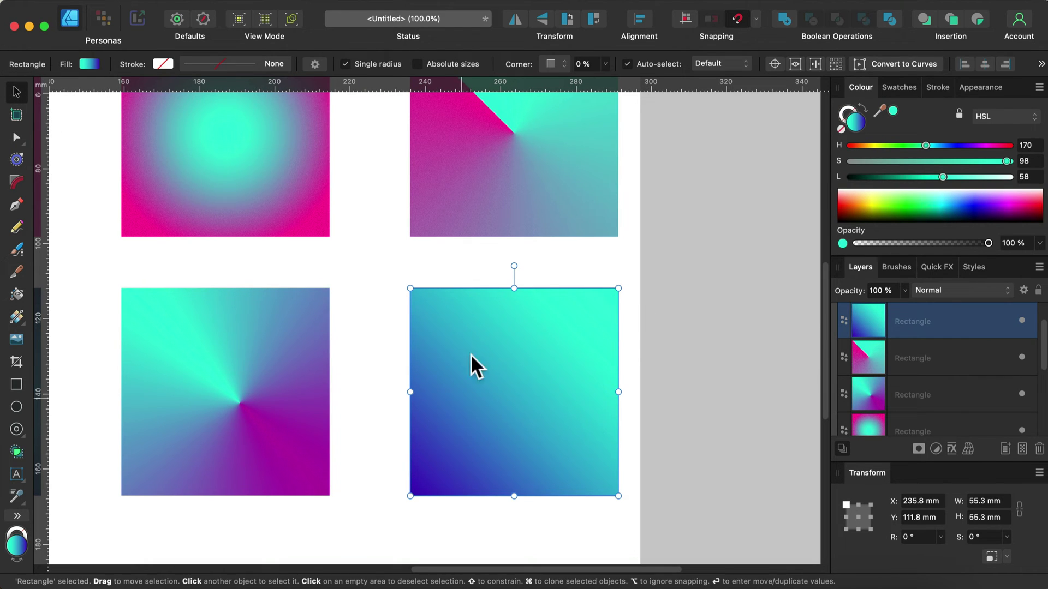
pyautogui.click(982, 86)
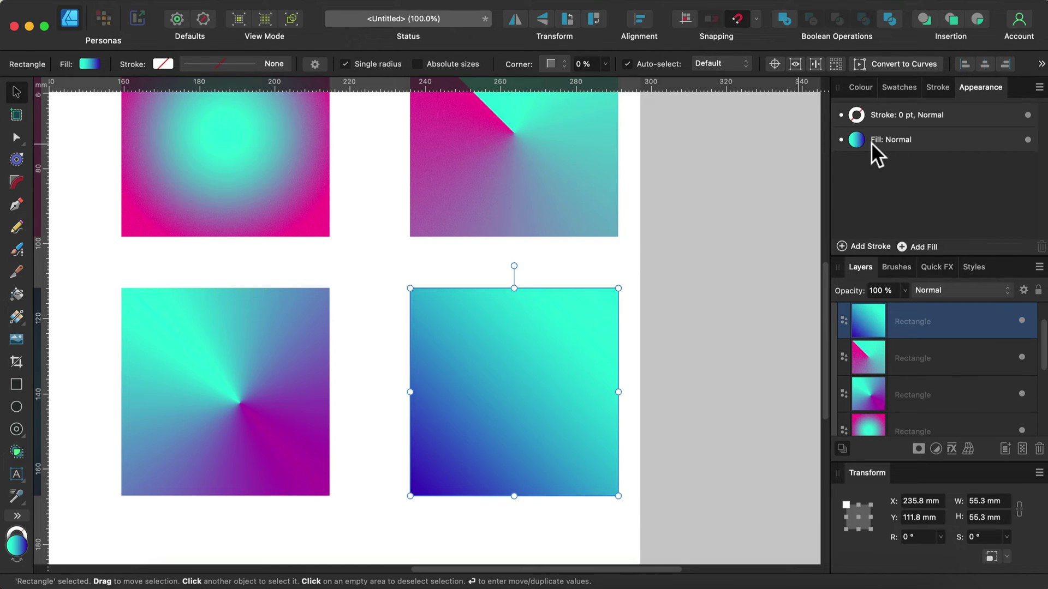
# Add a second fill to the square and make it a radial gradient.
pyautogui.click(943, 142)
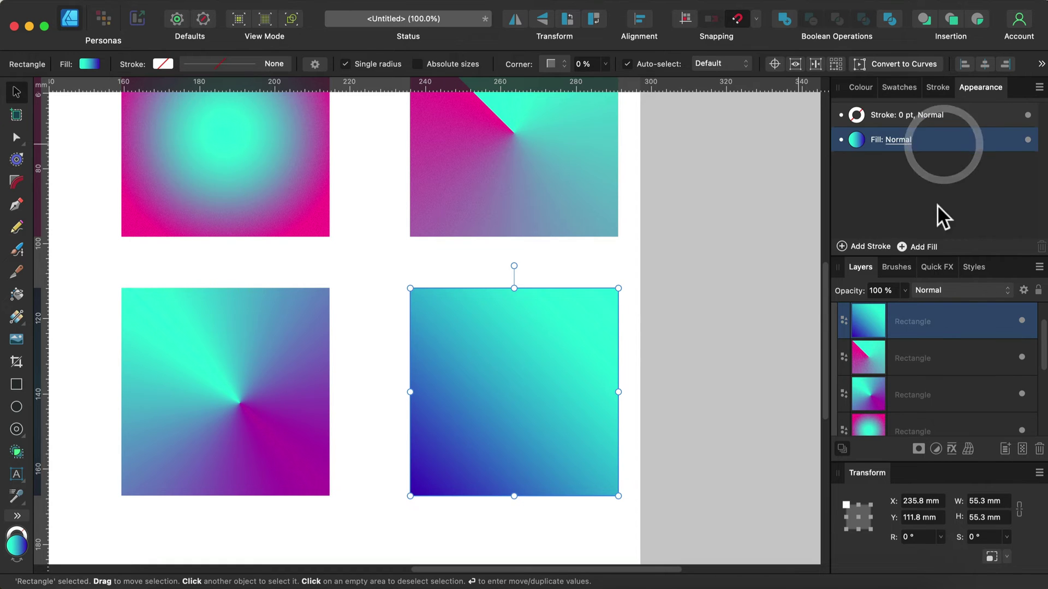
pyautogui.click(901, 247)
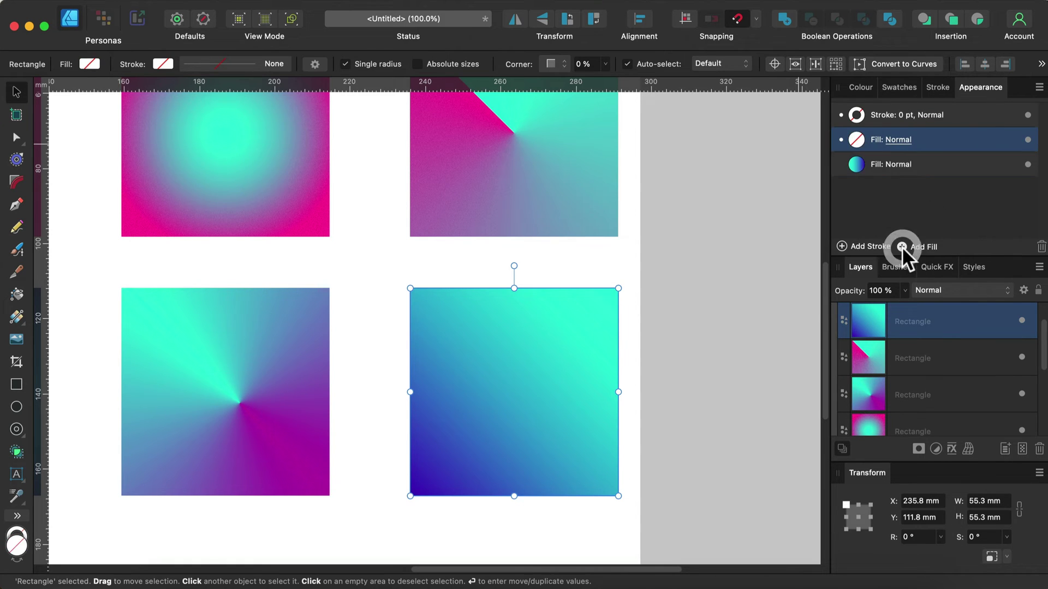
pyautogui.click(855, 140)
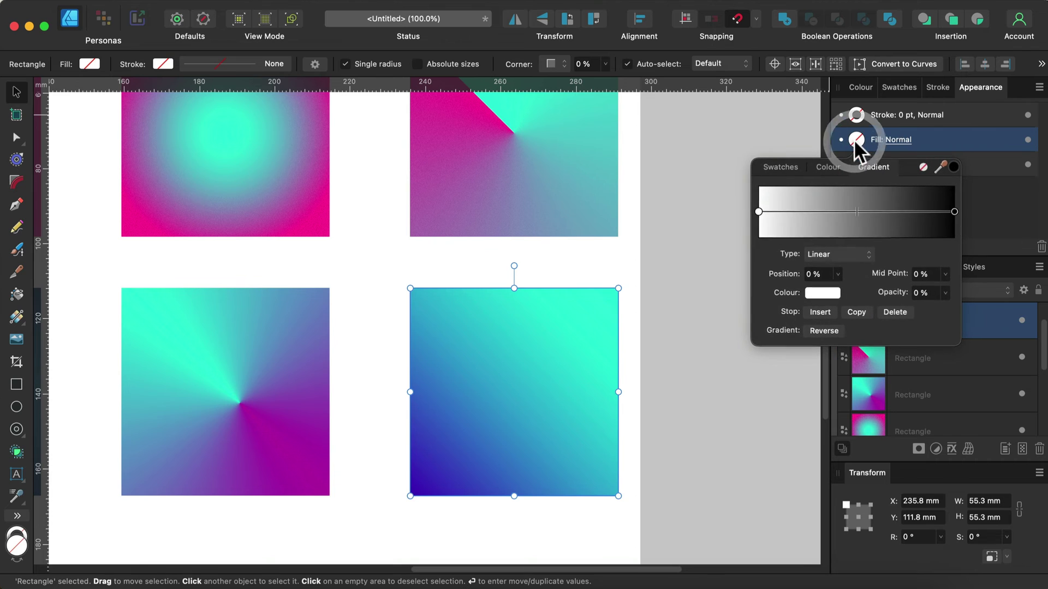
pyautogui.click(853, 252)
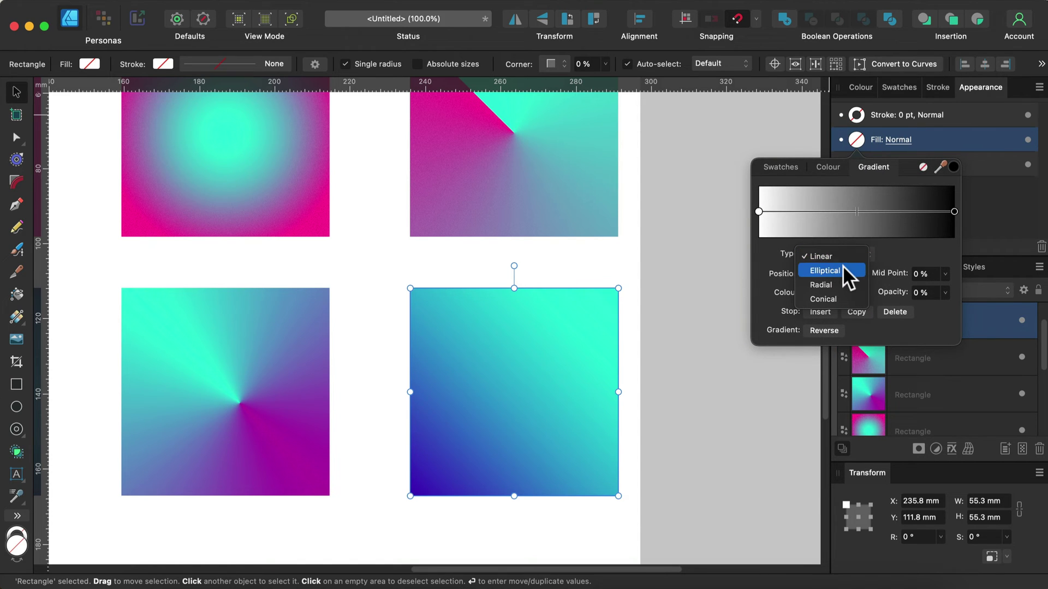
pyautogui.click(843, 282)
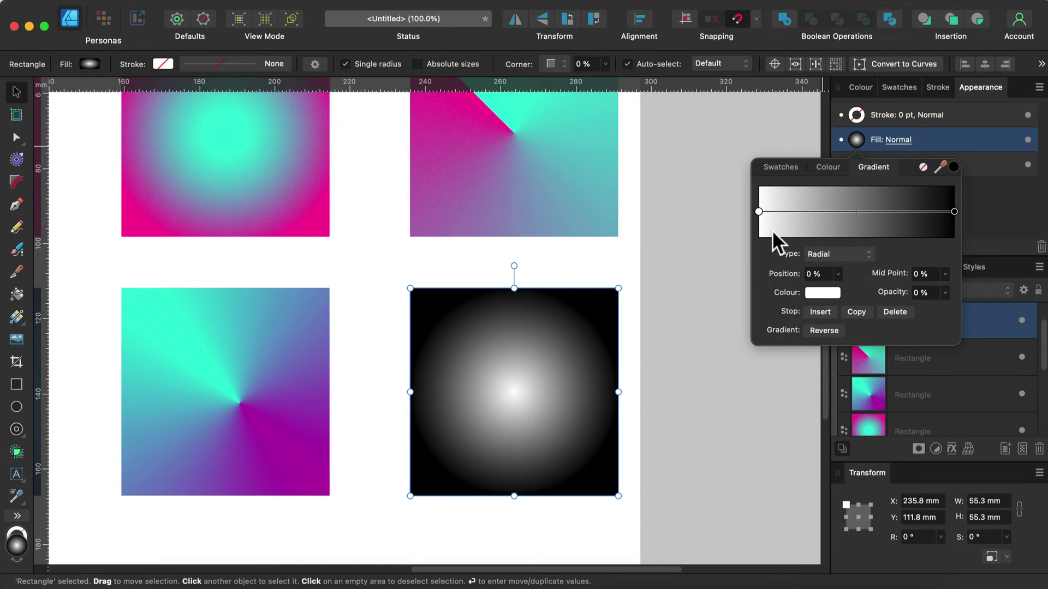
# Set the radial gradient's outer end stop to crimson.
pyautogui.click(954, 212)
pyautogui.click(820, 293)
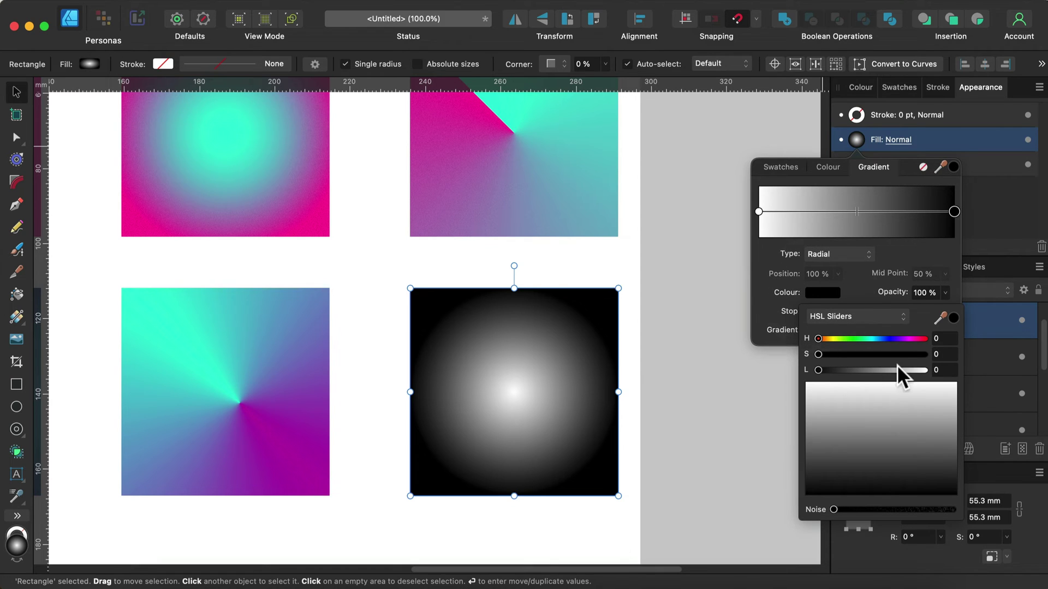
pyautogui.click(888, 339)
pyautogui.click(879, 354)
pyautogui.click(862, 370)
pyautogui.click(850, 338)
pyautogui.click(920, 338)
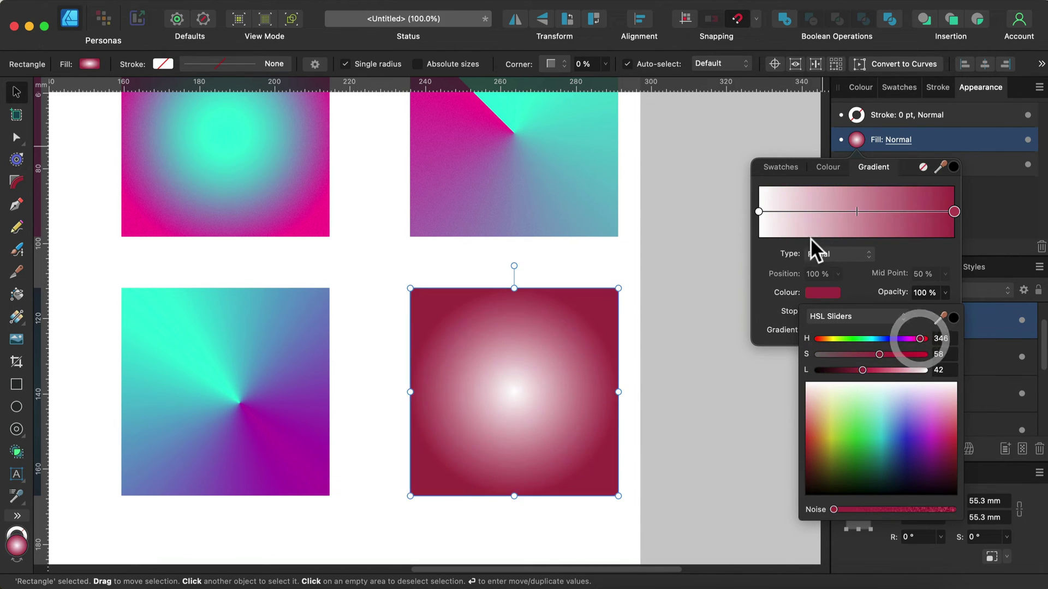
# Set the radial gradient's centre start stop to a fully saturated orange.
pyautogui.click(759, 212)
pyautogui.click(830, 294)
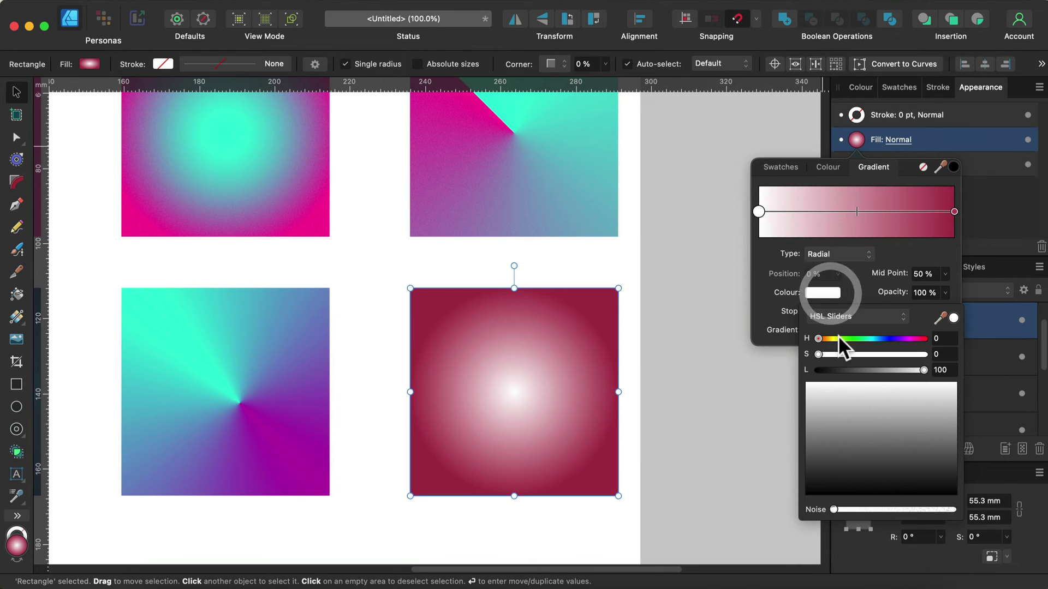
pyautogui.click(914, 355)
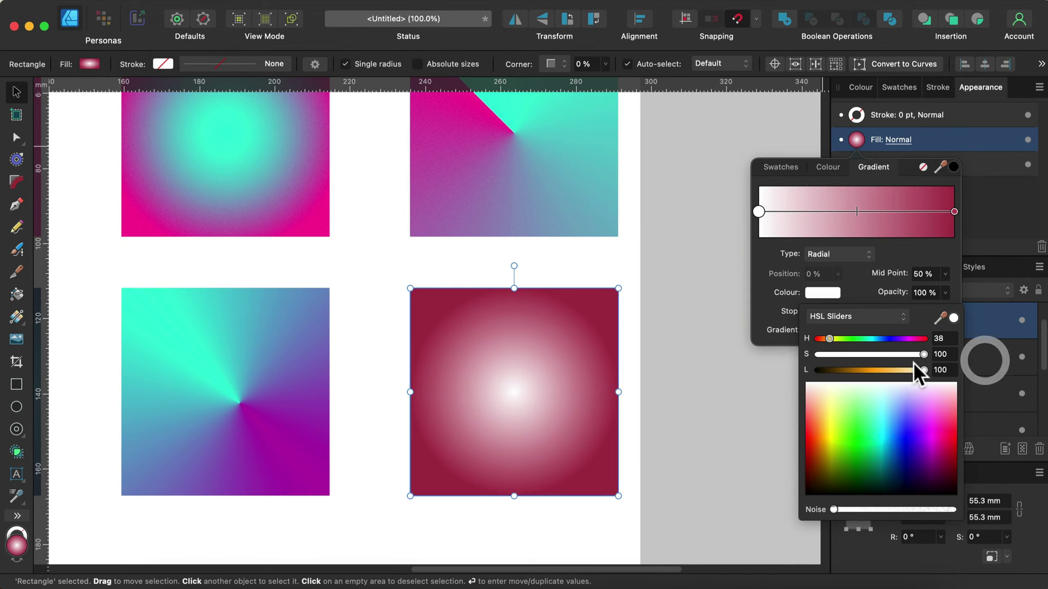
pyautogui.moveTo(912, 369); pyautogui.dragTo(891, 369)
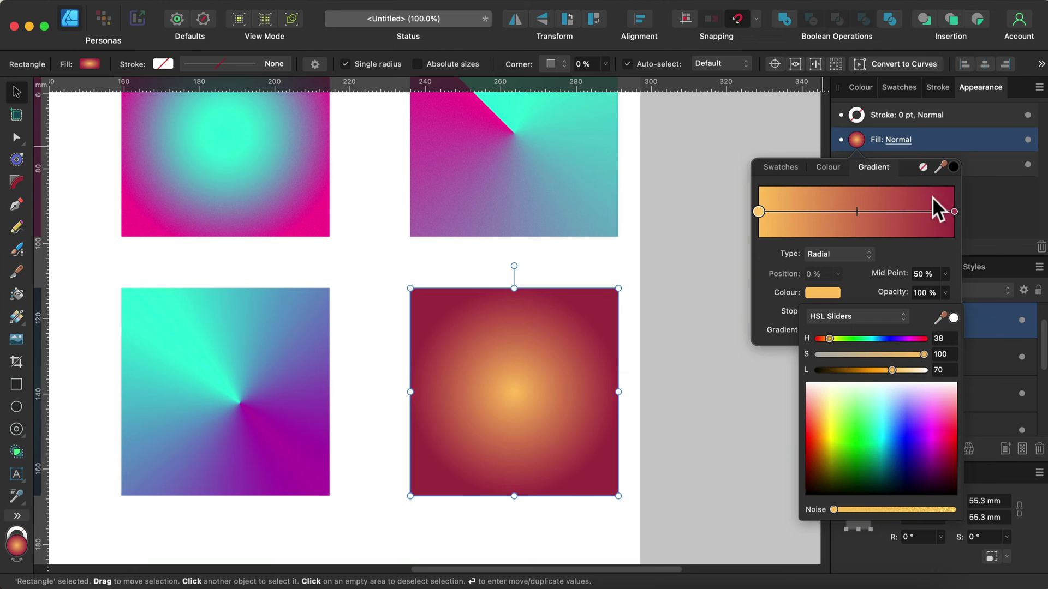
pyautogui.click(929, 247)
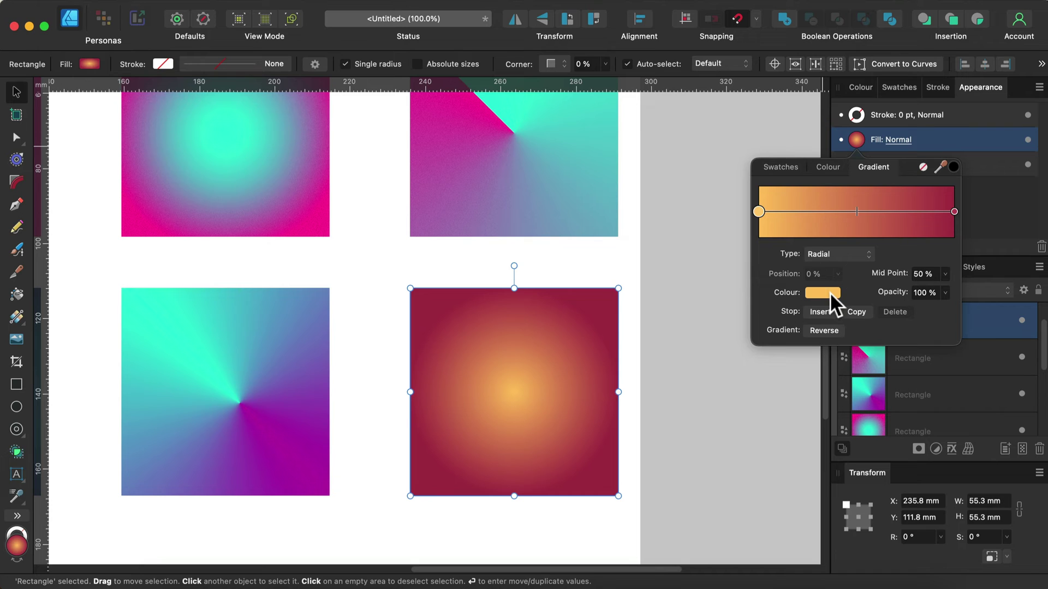
pyautogui.click(944, 135)
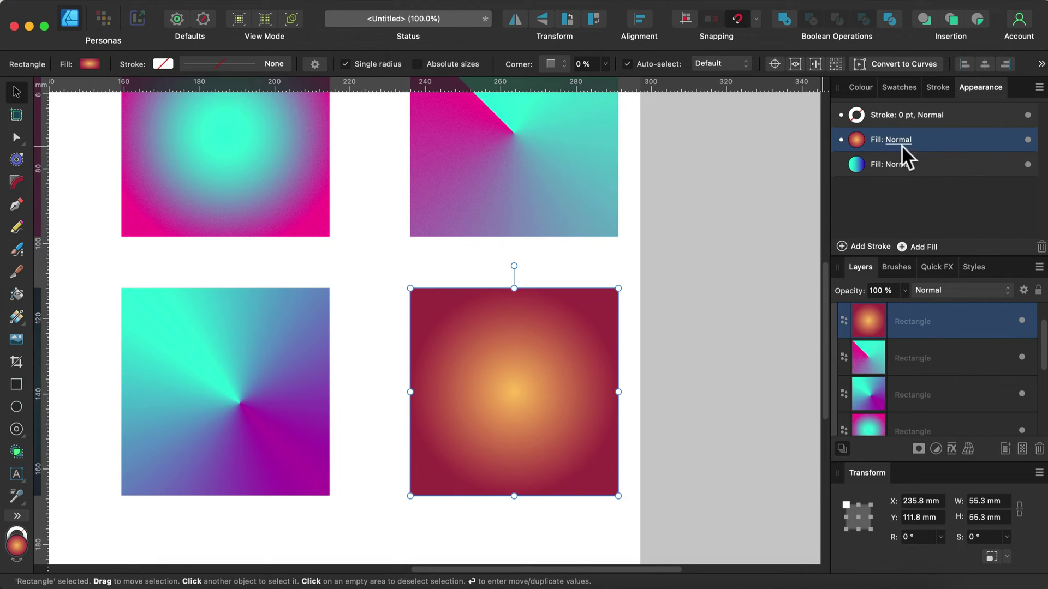
# Browse the top fill's blend modes, keeping Normal.
pyautogui.click(948, 159)
pyautogui.click(948, 137)
pyautogui.click(889, 137)
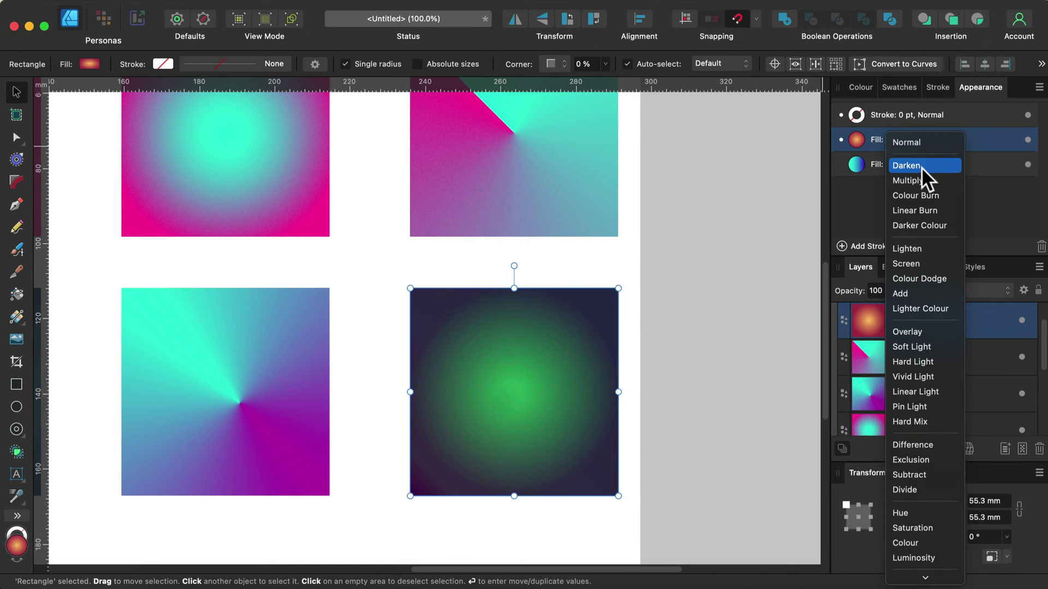
pyautogui.click(1009, 199)
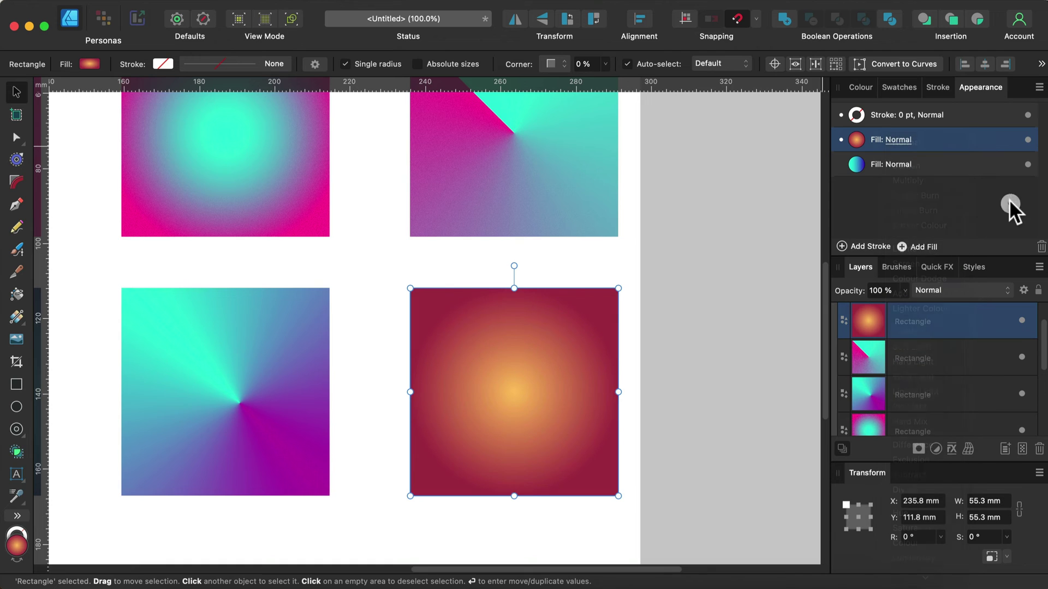
pyautogui.click(907, 139)
pyautogui.click(855, 138)
# Lower the radial fill's outer stop opacity to 58% and the centre stop to about 50%.
pyautogui.click(855, 138)
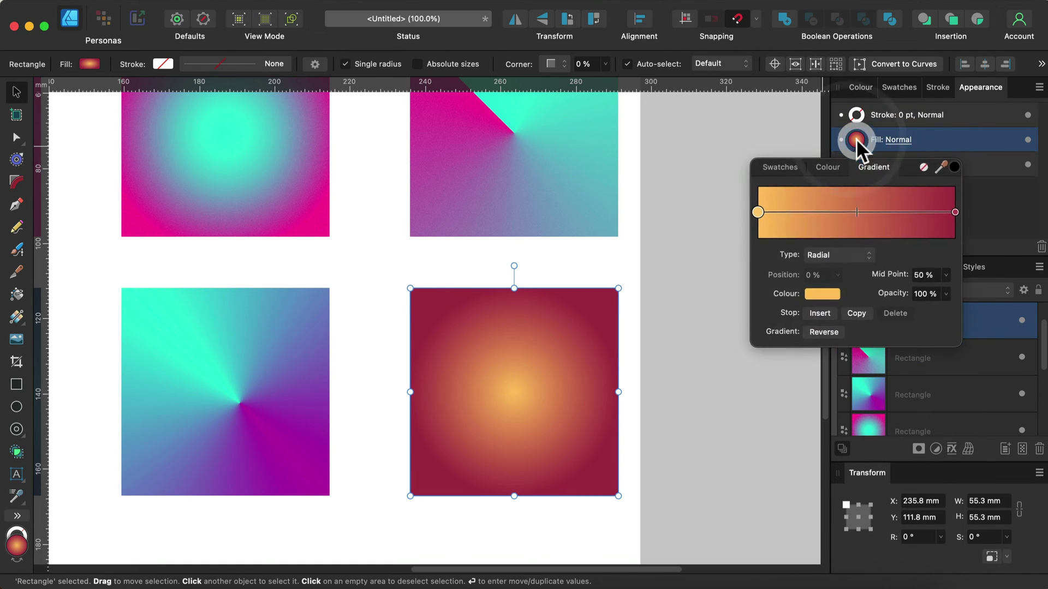
pyautogui.click(954, 212)
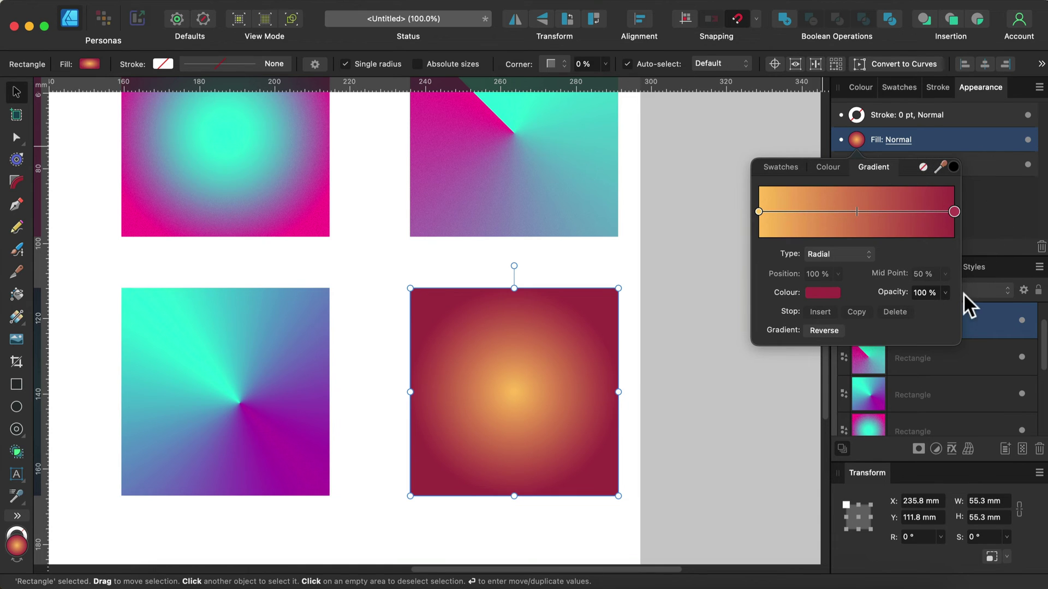
pyautogui.click(945, 292)
pyautogui.moveTo(938, 309); pyautogui.dragTo(881, 317)
pyautogui.click(759, 211)
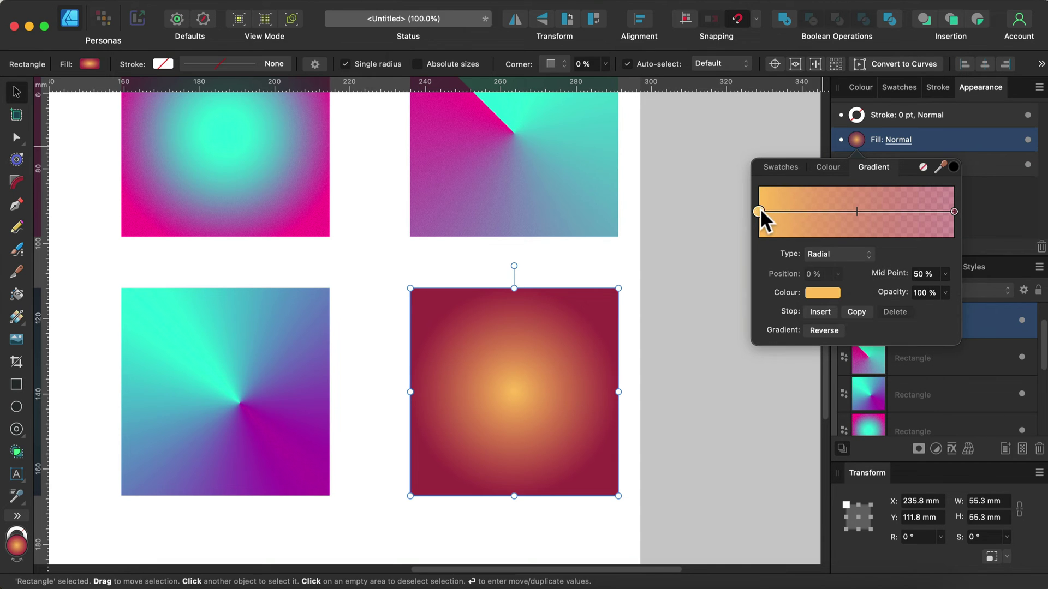
pyautogui.click(944, 290)
pyautogui.moveTo(937, 309); pyautogui.dragTo(881, 325)
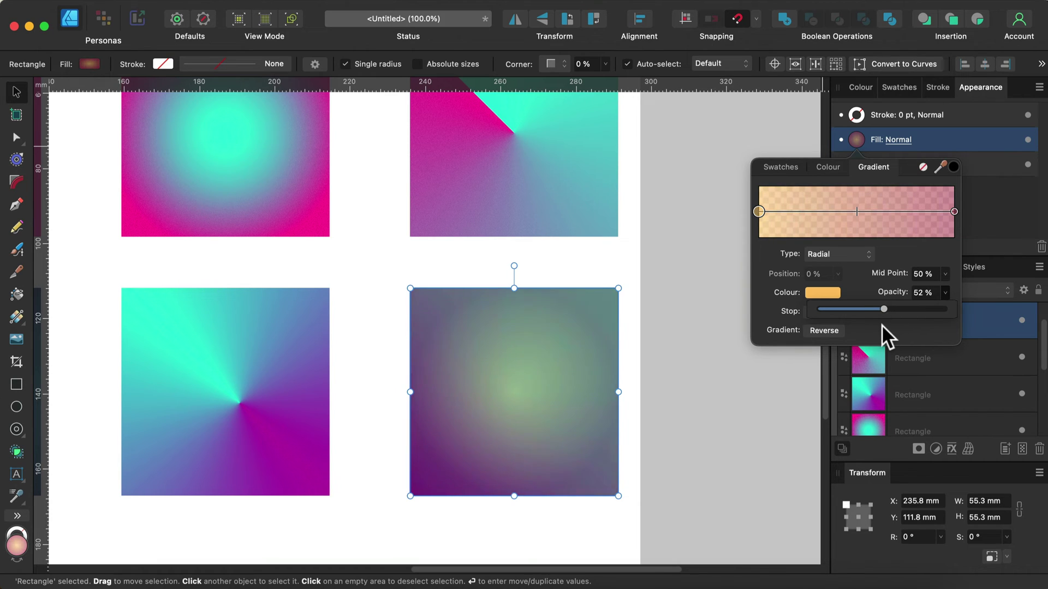
pyautogui.click(988, 143)
# Preview blend modes for the top fill, then deselect the square.
pyautogui.click(897, 141)
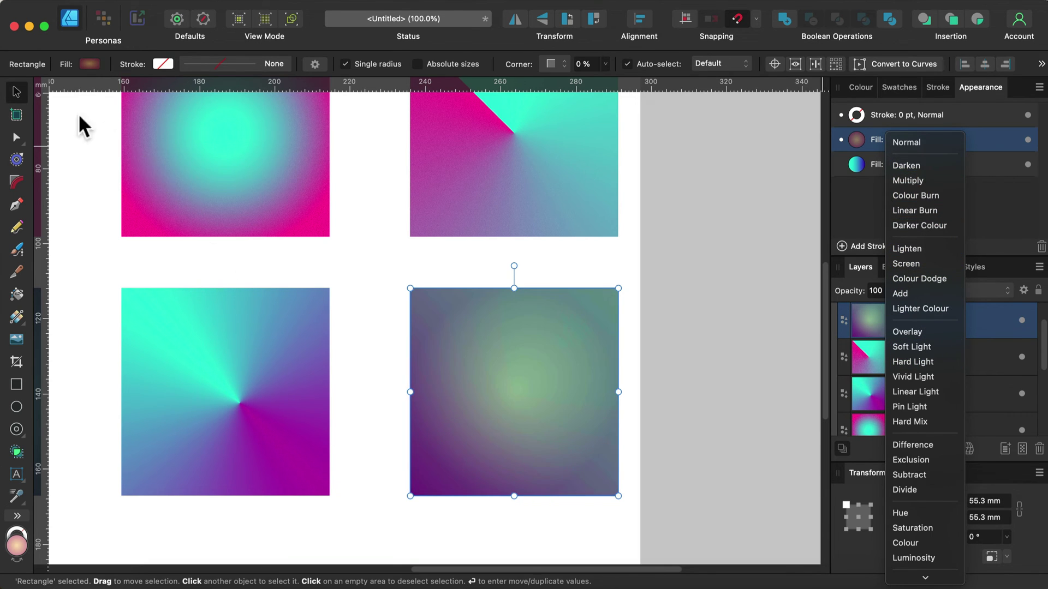
pyautogui.click(9, 87)
pyautogui.click(666, 284)
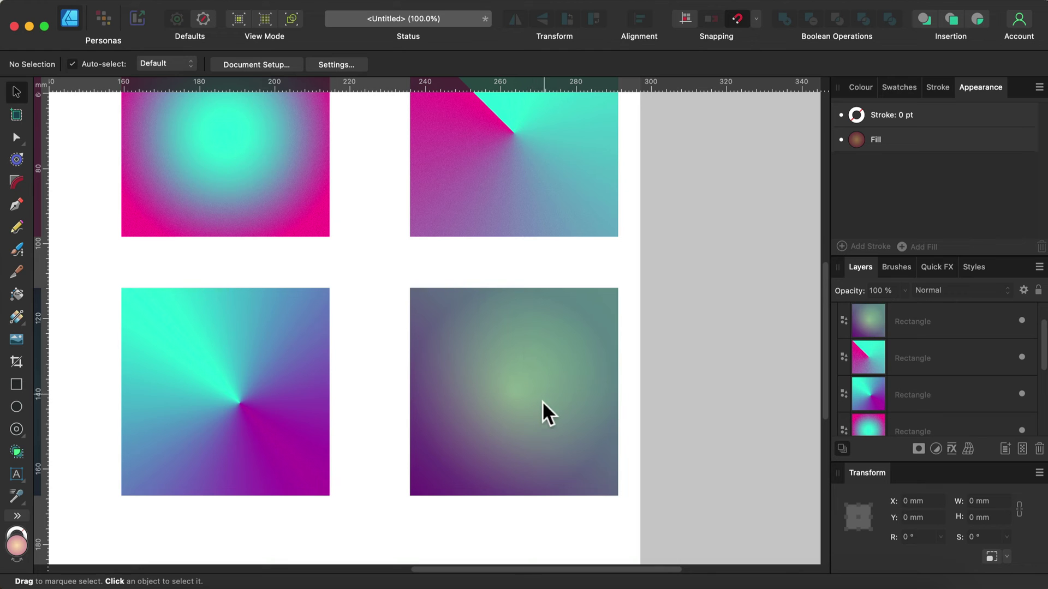
# Pan left across the artboard and select the top-left gradient square.
pyautogui.press('space')
pyautogui.moveTo(299, 358); pyautogui.dragTo(610, 375)
pyautogui.moveTo(128, 318); pyautogui.dragTo(514, 359)
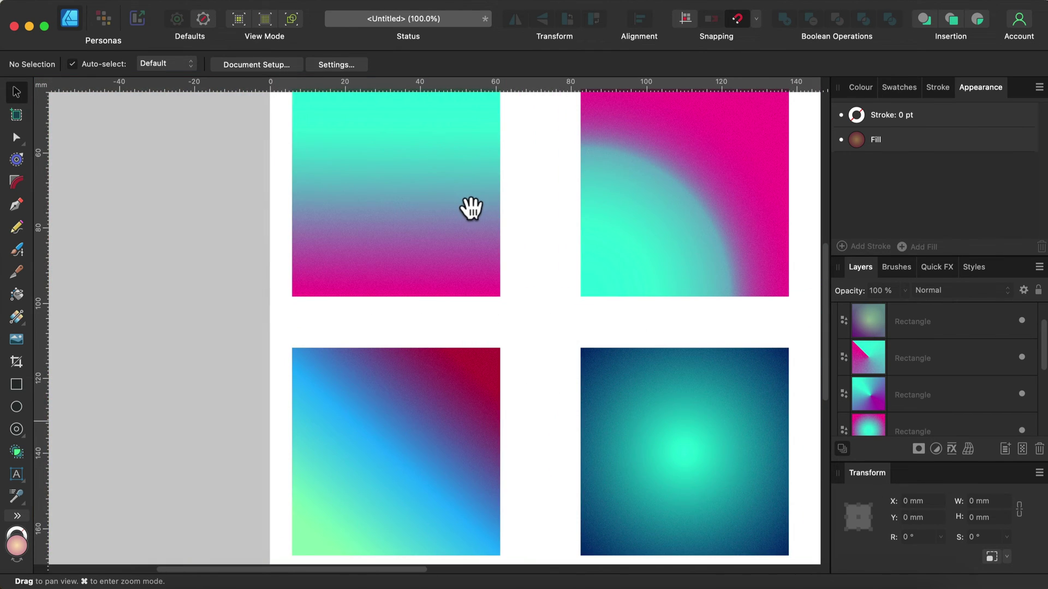
pyautogui.press('space')
pyautogui.moveTo(456, 191); pyautogui.dragTo(435, 286)
pyautogui.click(440, 273)
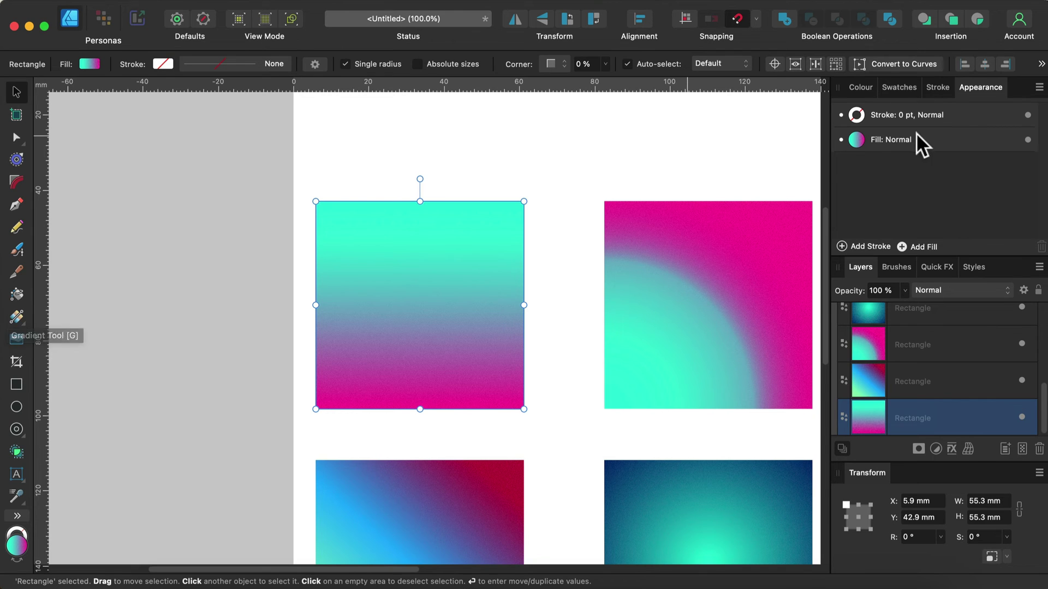
# Change the top-left square's fill to a solid deep purple (H 268, L 27).
pyautogui.click(859, 87)
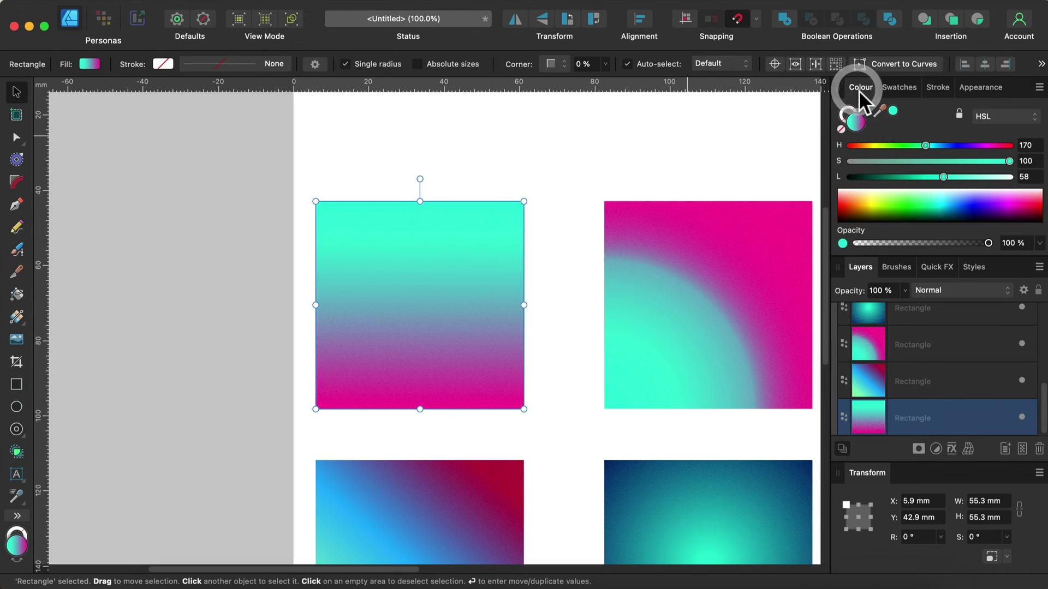
pyautogui.click(894, 178)
pyautogui.click(968, 146)
pyautogui.click(463, 131)
pyautogui.click(386, 276)
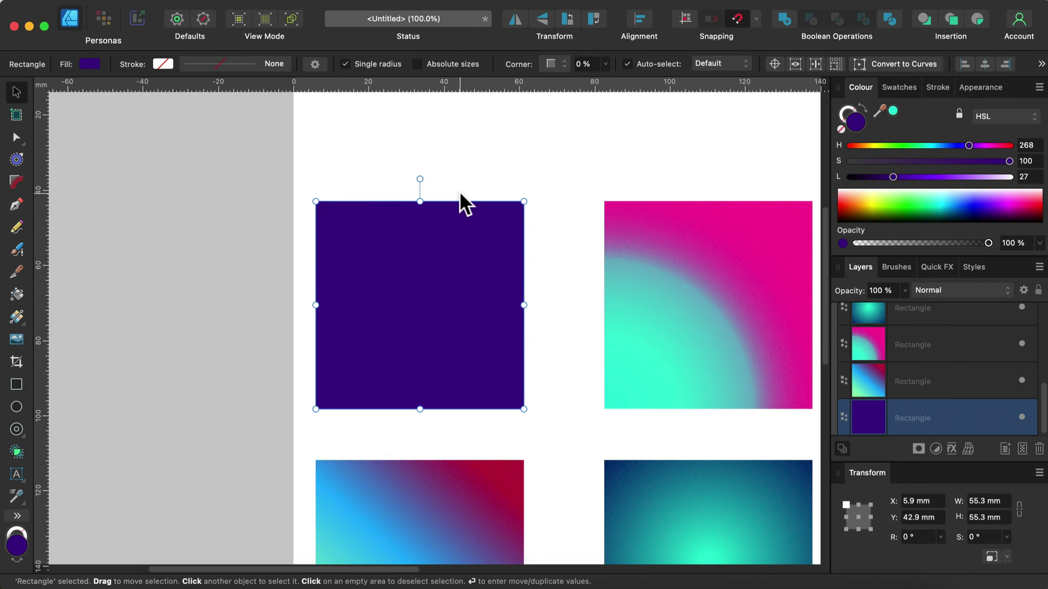
pyautogui.click(512, 154)
pyautogui.click(456, 251)
# Make the purple square's fill an elliptical gradient with a white centre.
pyautogui.click(93, 65)
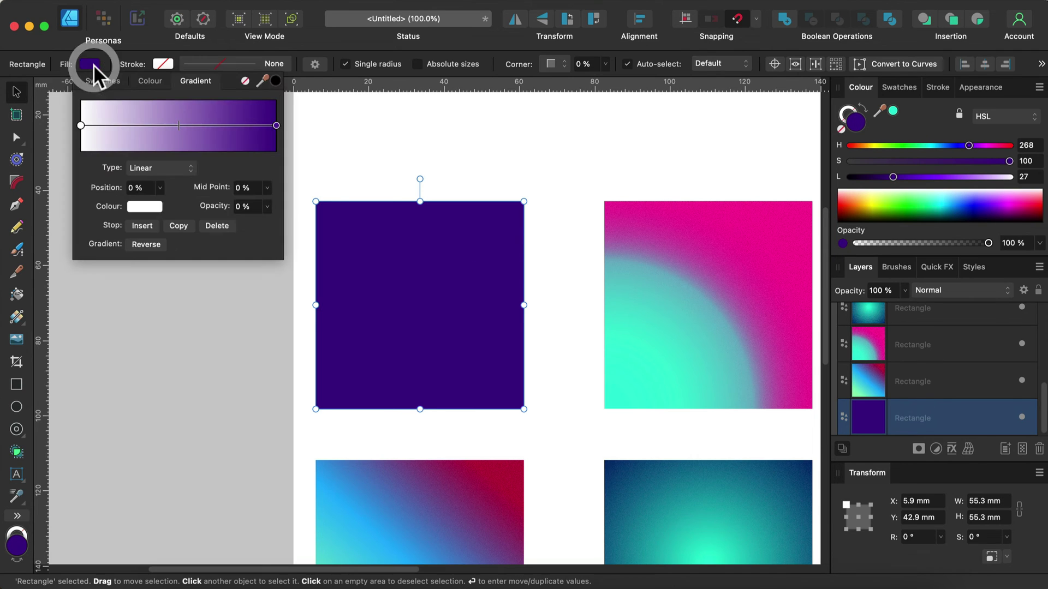
pyautogui.click(104, 82)
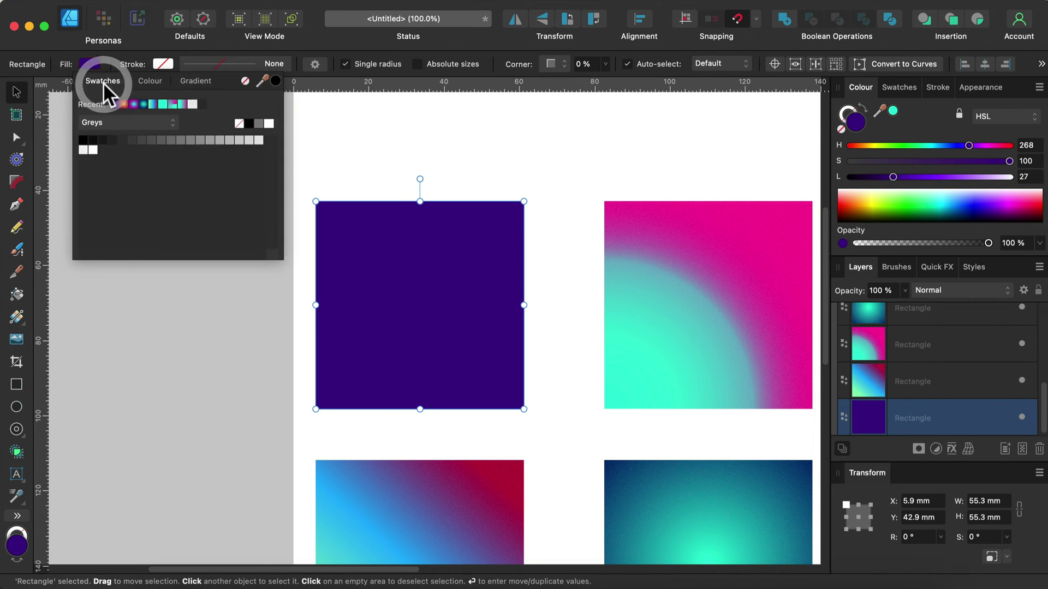
pyautogui.click(152, 82)
pyautogui.click(187, 81)
pyautogui.click(188, 82)
pyautogui.click(189, 169)
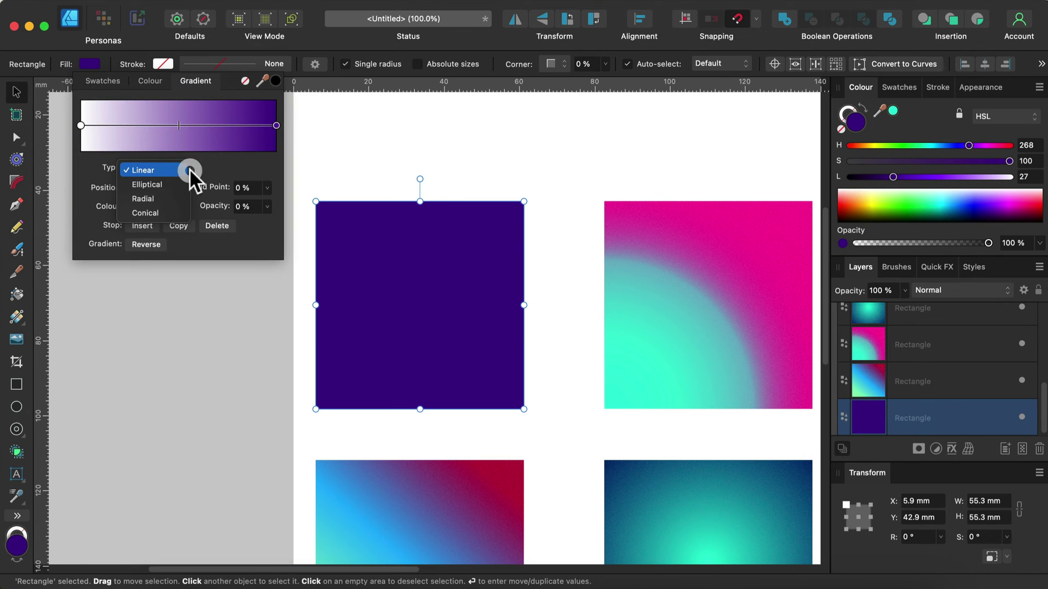
pyautogui.click(178, 182)
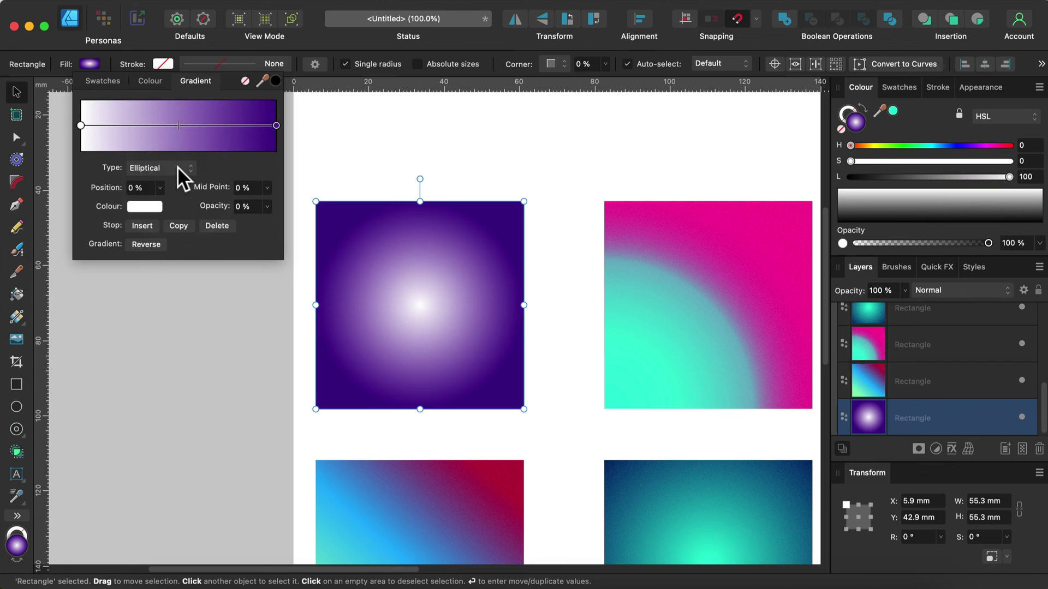
pyautogui.click(178, 167)
pyautogui.click(172, 150)
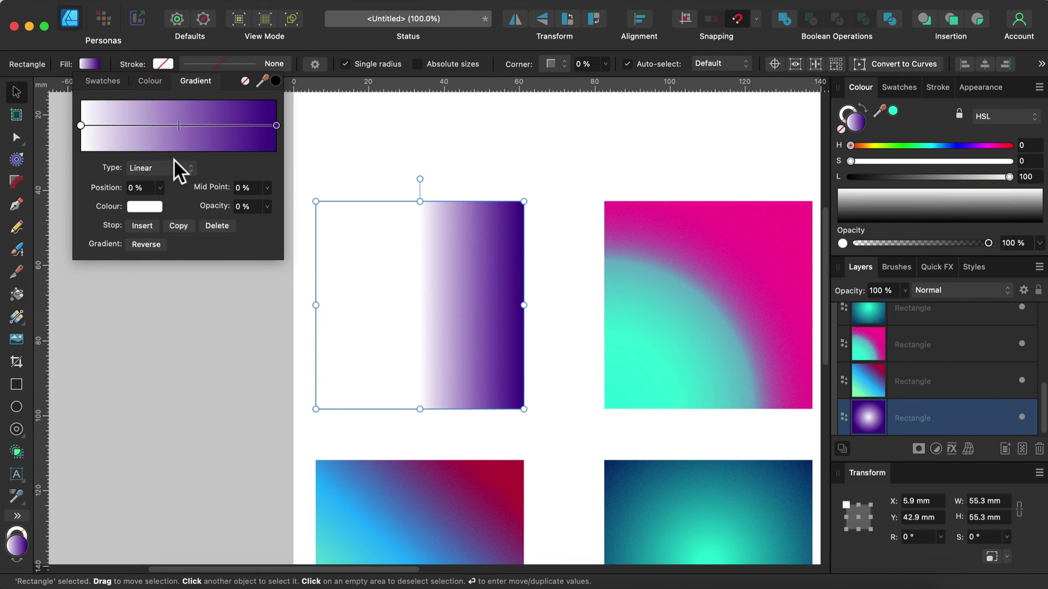
pyautogui.click(174, 163)
pyautogui.click(166, 185)
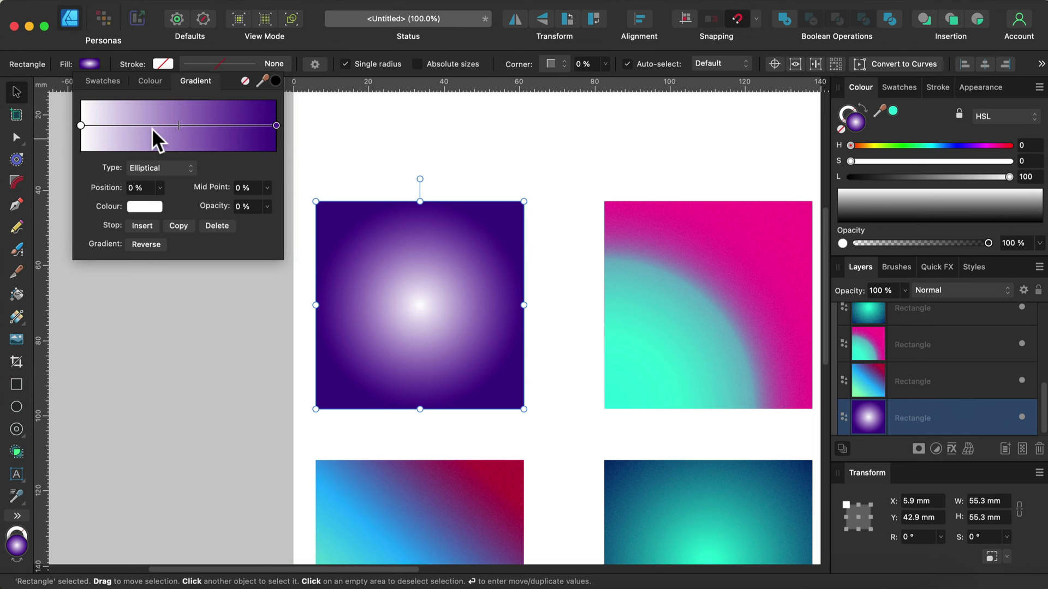
# Select the top middle square and set its fill to deep navy (H 251, L 22).
pyautogui.scroll(-6, 411, 233)
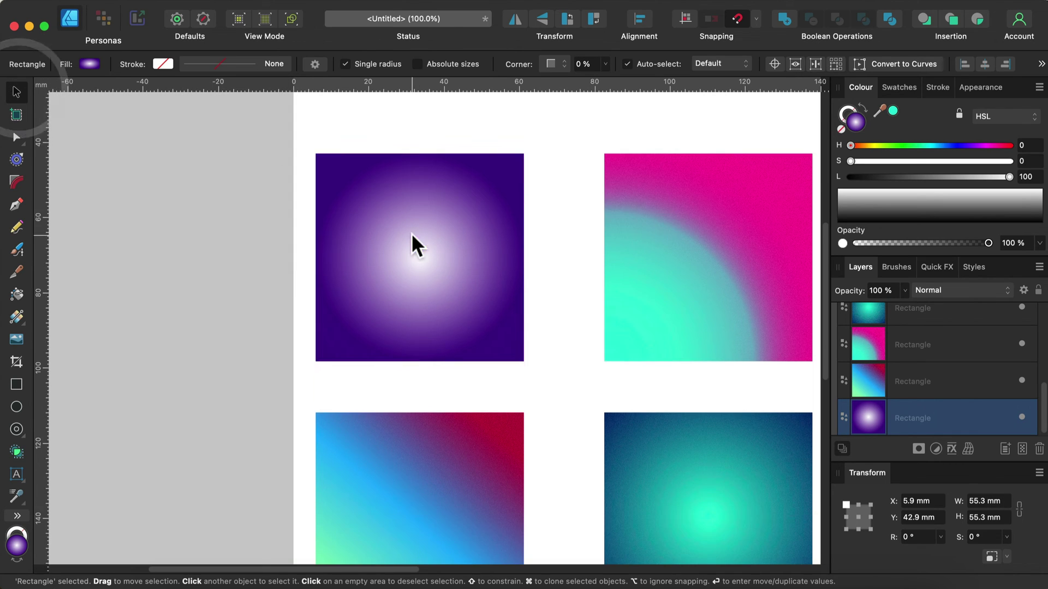
pyautogui.scroll(9, 491, 355)
pyautogui.click(545, 284)
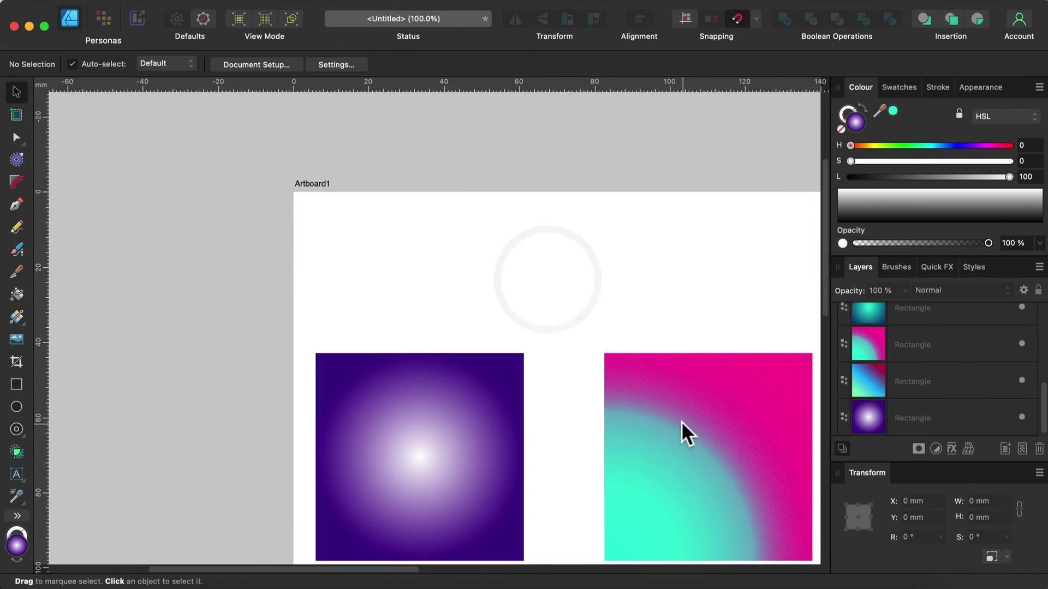
pyautogui.press('space')
pyautogui.moveTo(680, 428); pyautogui.dragTo(433, 251)
pyautogui.click(433, 250)
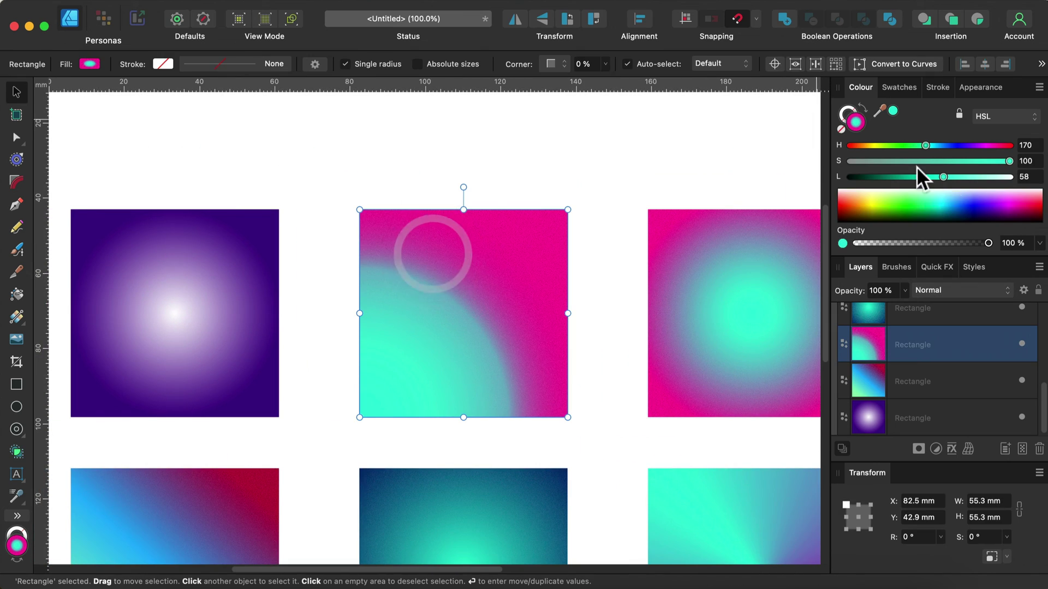
pyautogui.click(961, 146)
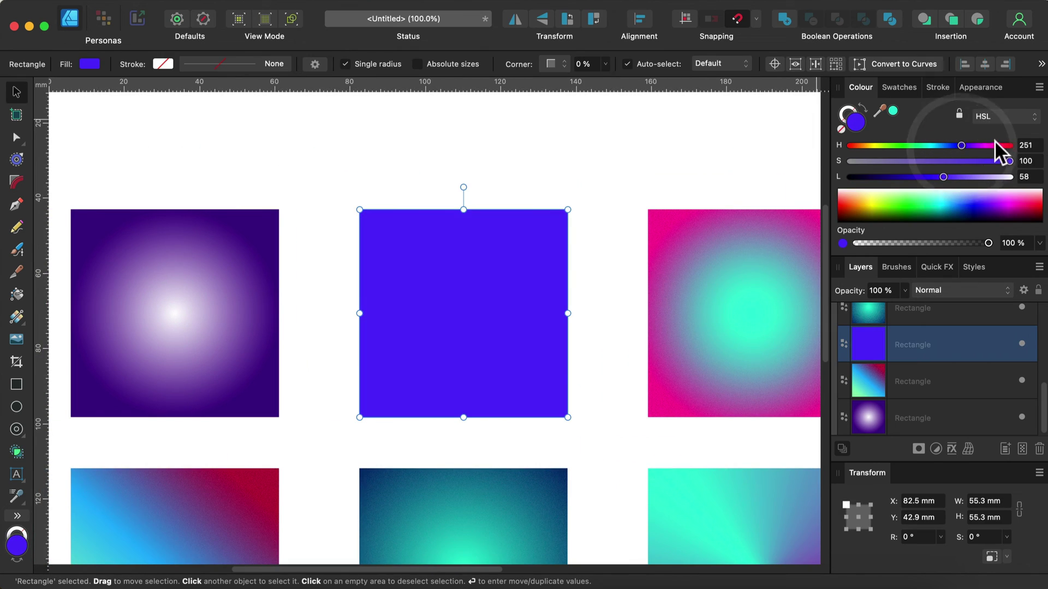
pyautogui.click(884, 176)
pyautogui.moveTo(957, 162); pyautogui.dragTo(1015, 162)
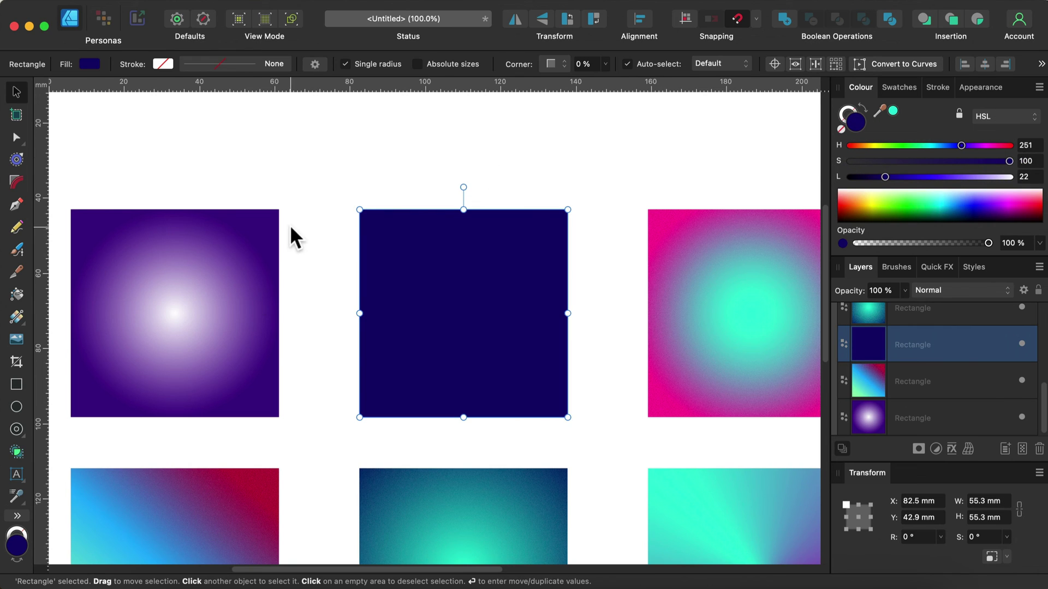
# Drag a diagonal linear gradient across it with the end stop shifted to lighter blue (H 212).
pyautogui.click(16, 316)
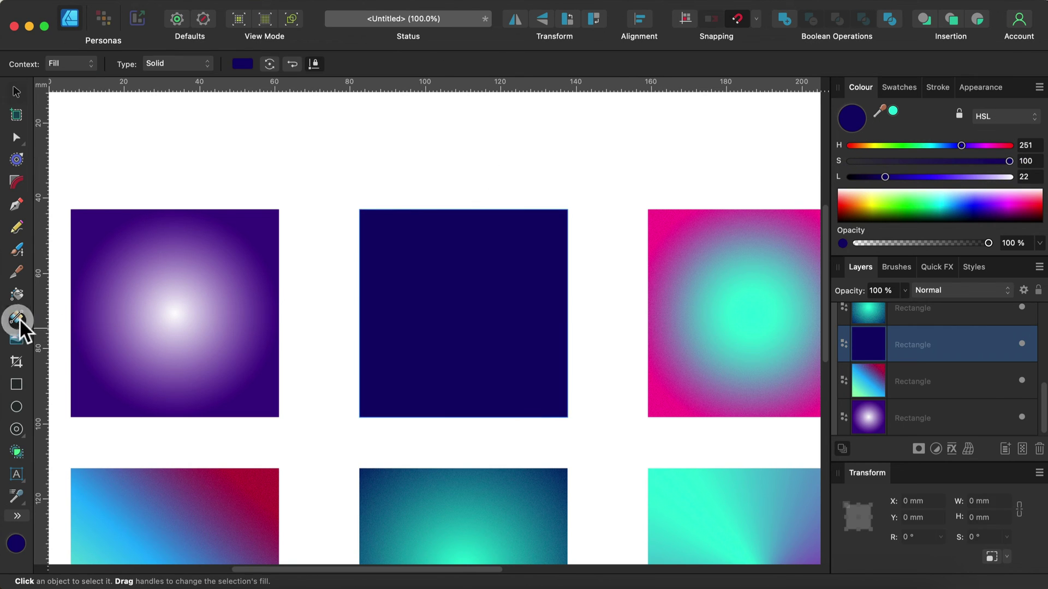
pyautogui.moveTo(525, 238); pyautogui.dragTo(409, 378)
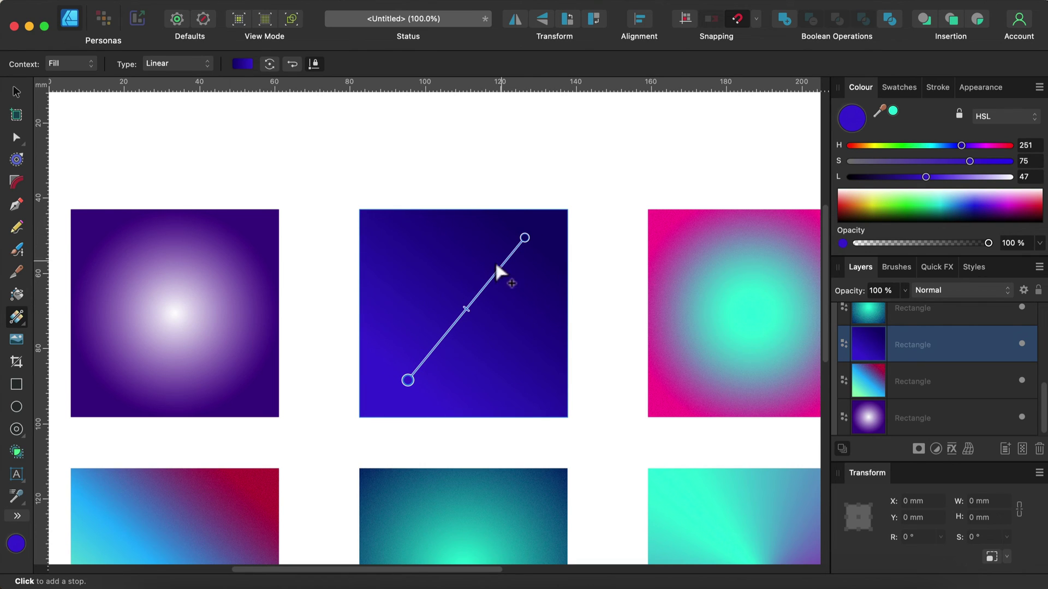
pyautogui.click(242, 64)
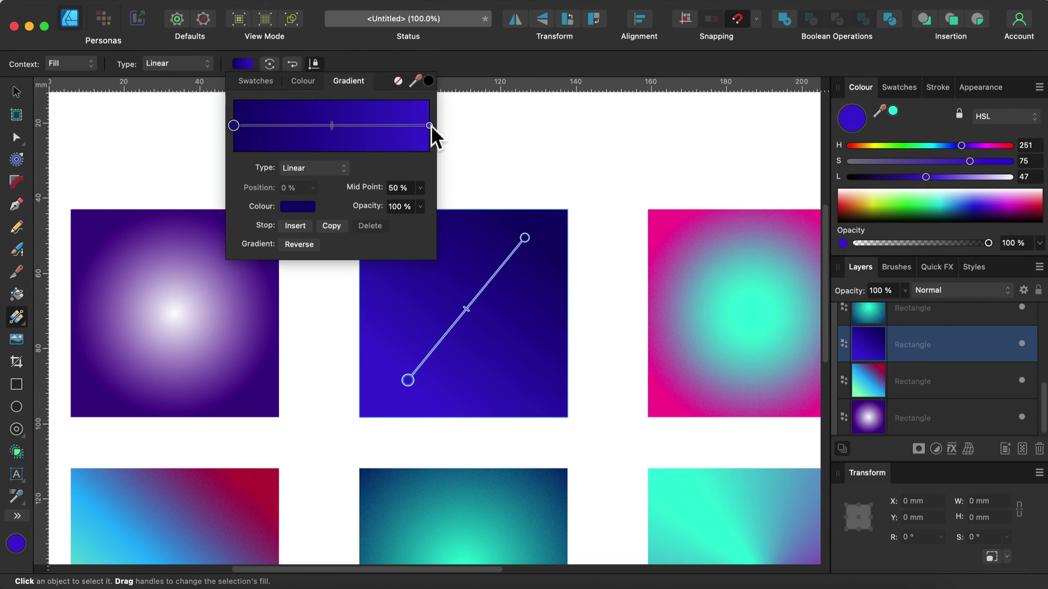
pyautogui.click(429, 126)
pyautogui.click(299, 208)
pyautogui.moveTo(364, 250); pyautogui.dragTo(355, 252)
pyautogui.click(17, 92)
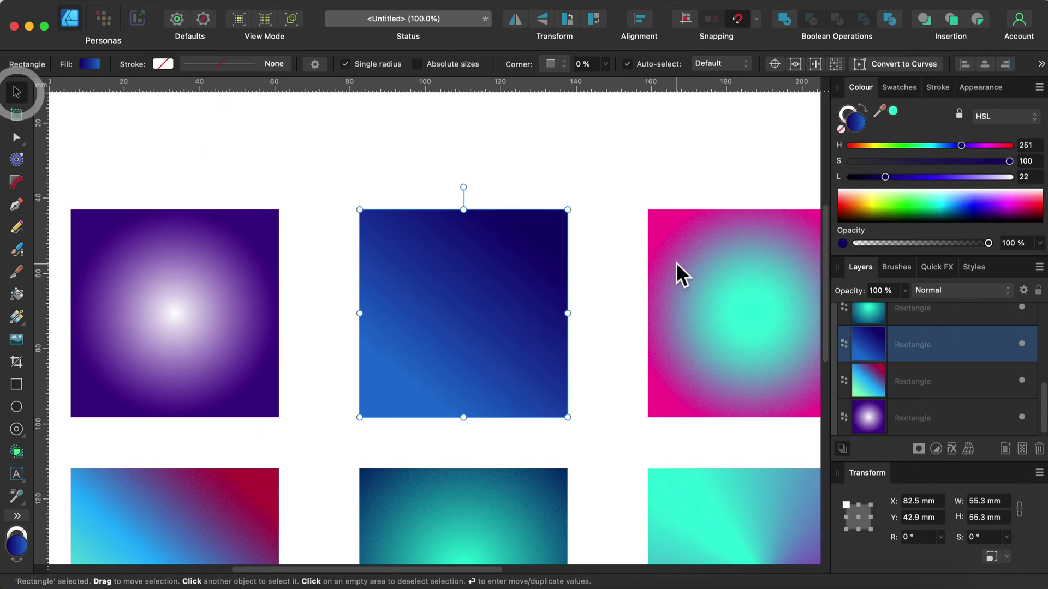
pyautogui.click(585, 158)
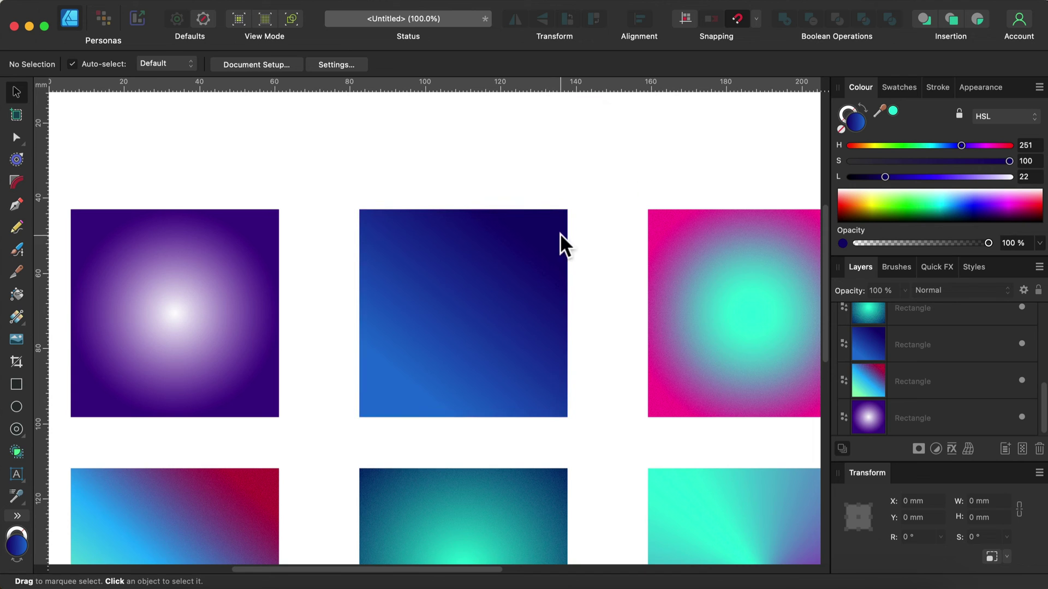
# Select the navy gradient square and copy it with Cmd+C.
pyautogui.scroll(-5, 466, 236)
pyautogui.click(467, 217)
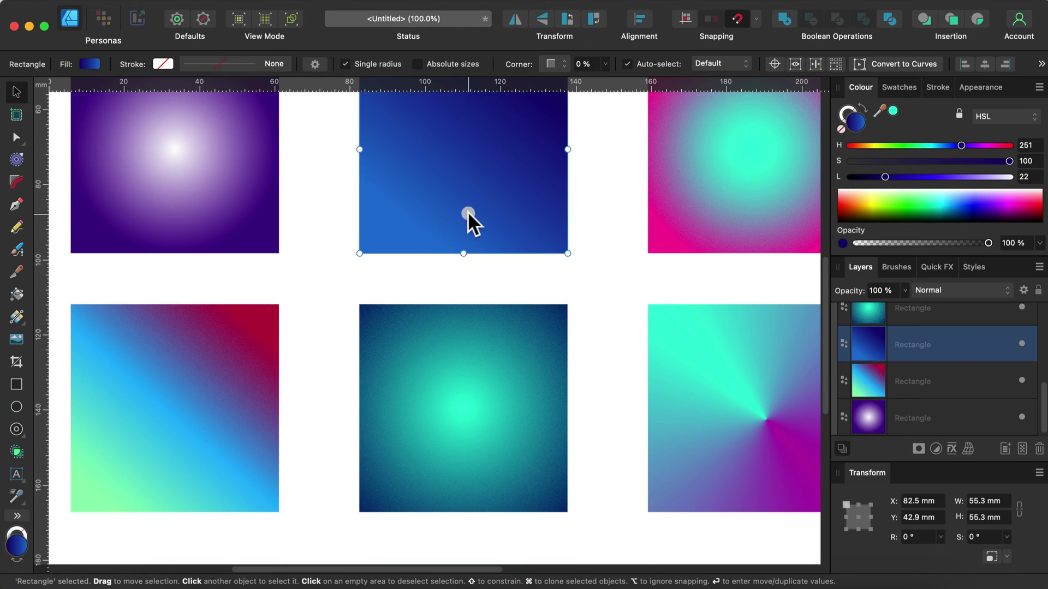
pyautogui.scroll(5, 467, 213)
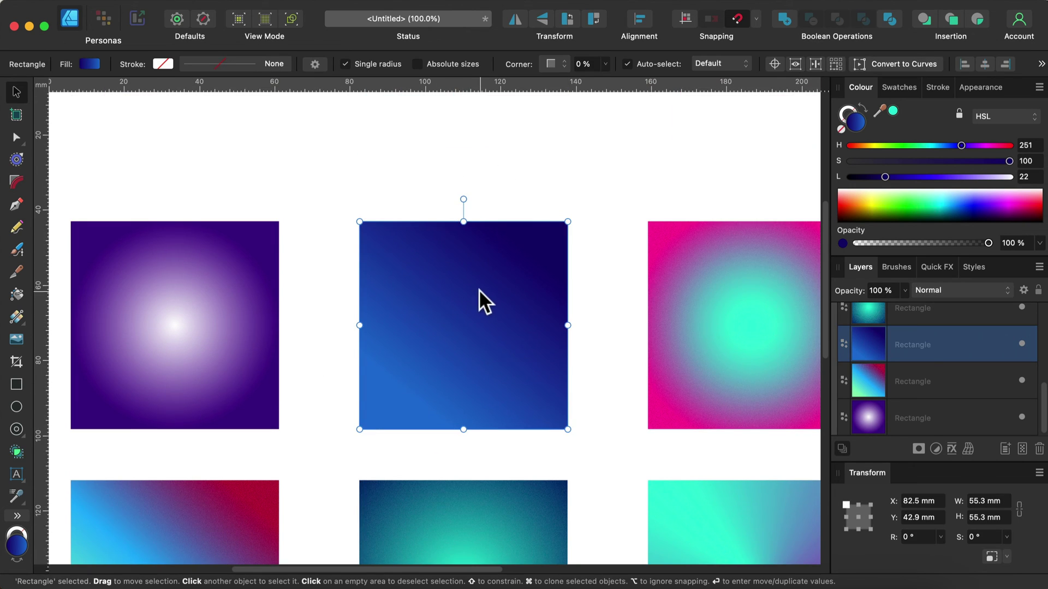
pyautogui.scroll(2, 491, 327)
pyautogui.scroll(-3, 437, 338)
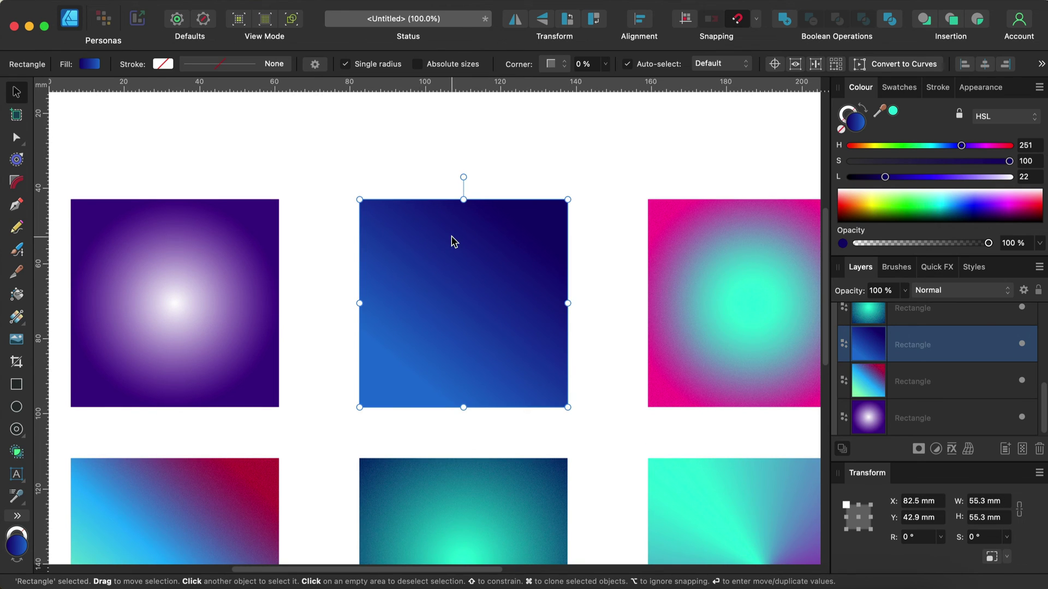
pyautogui.press('super')
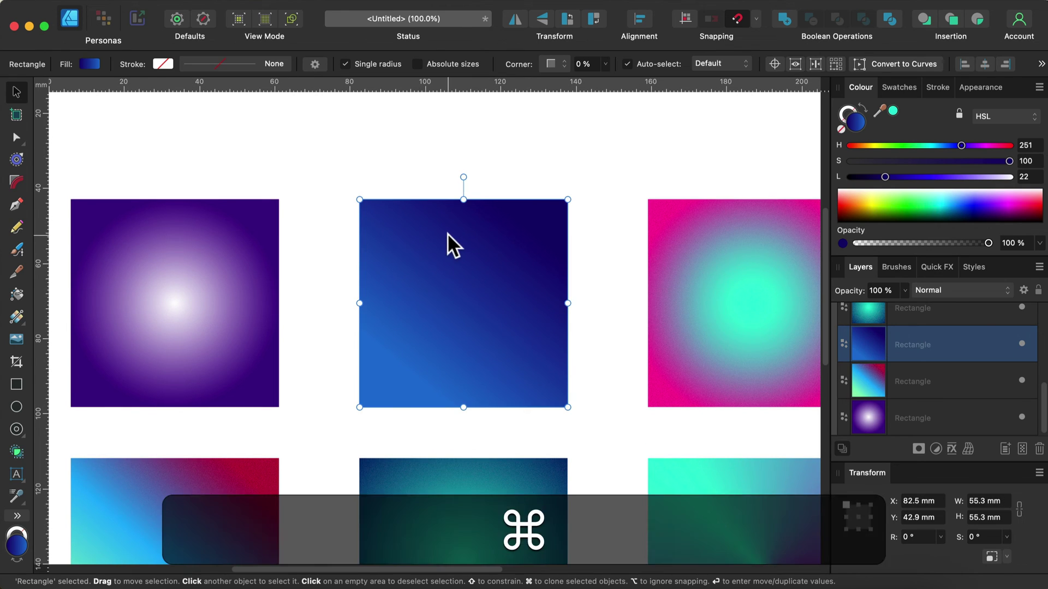
pyautogui.press('super+c')
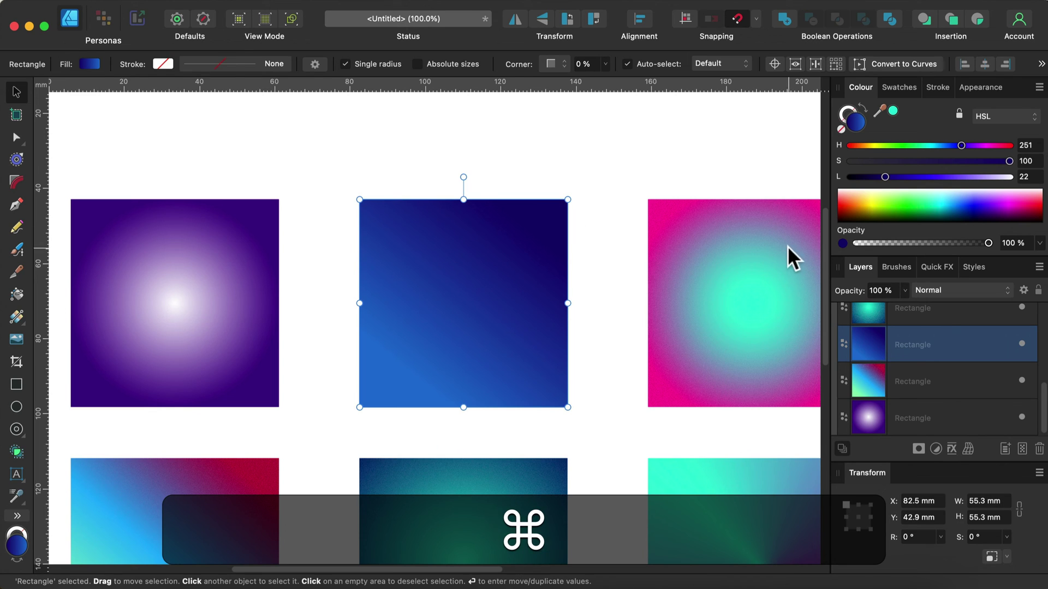
# Paste the navy style onto the pink-and-cyan square with Edit > Paste Style.
pyautogui.click(706, 221)
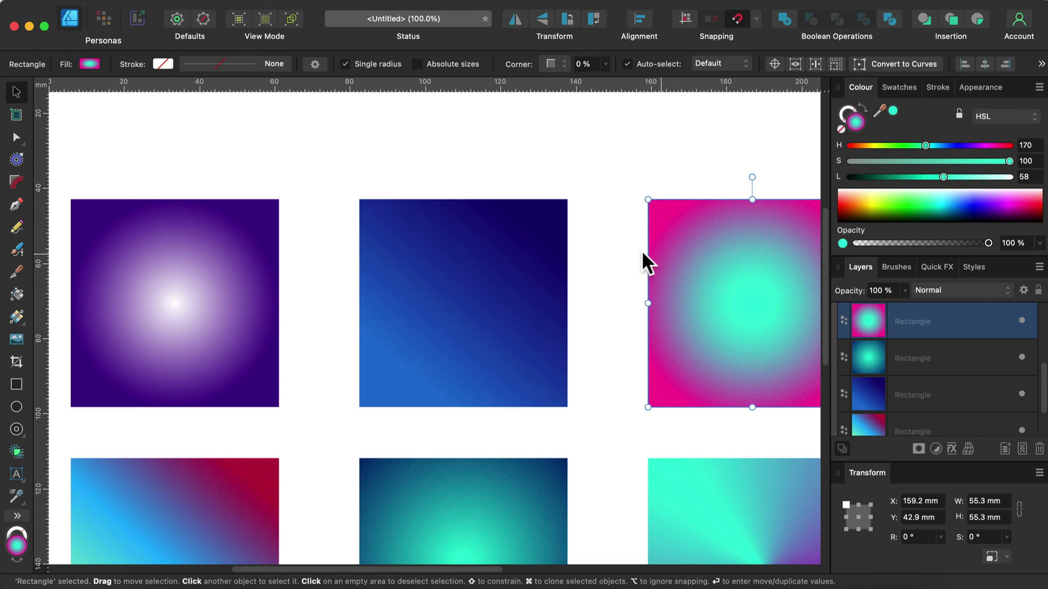
pyautogui.click(193, 4)
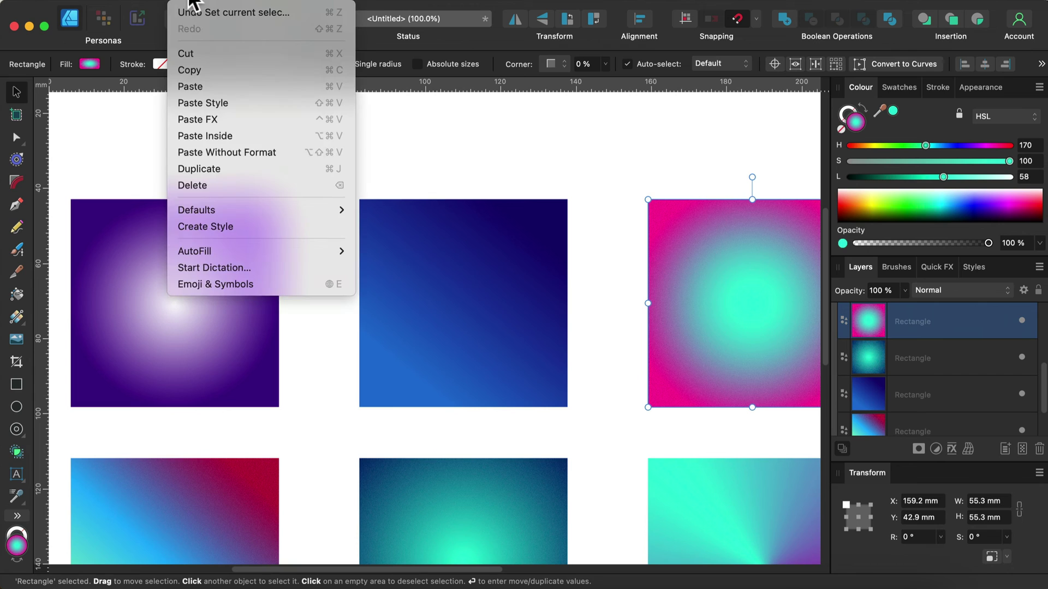
pyautogui.click(182, 103)
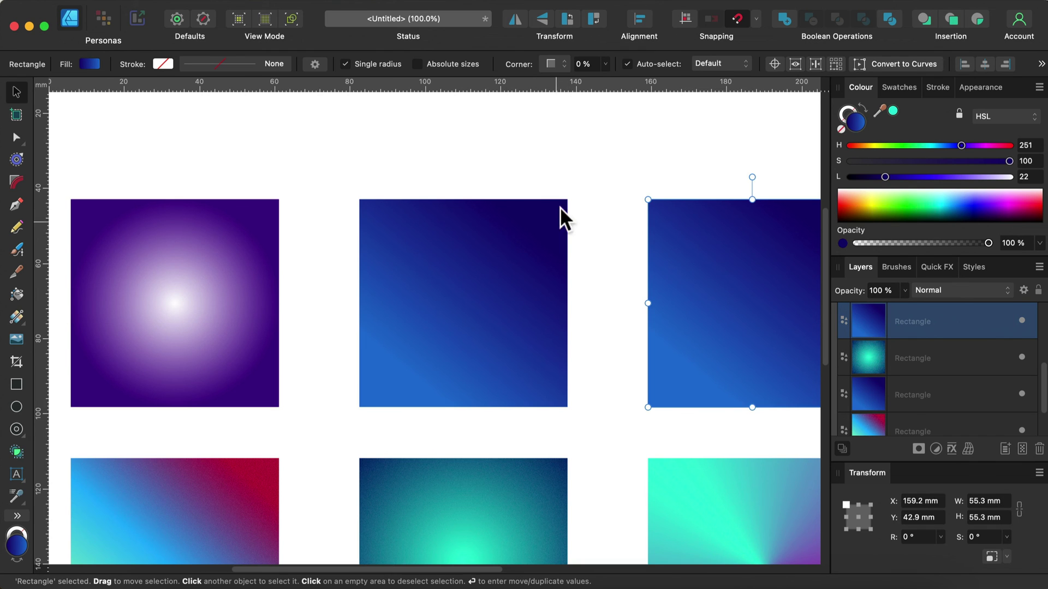
# Use the Style Picker to copy the navy square's gradient onto the teal bottom-row square.
pyautogui.press('space')
pyautogui.moveTo(548, 281); pyautogui.dragTo(358, 276)
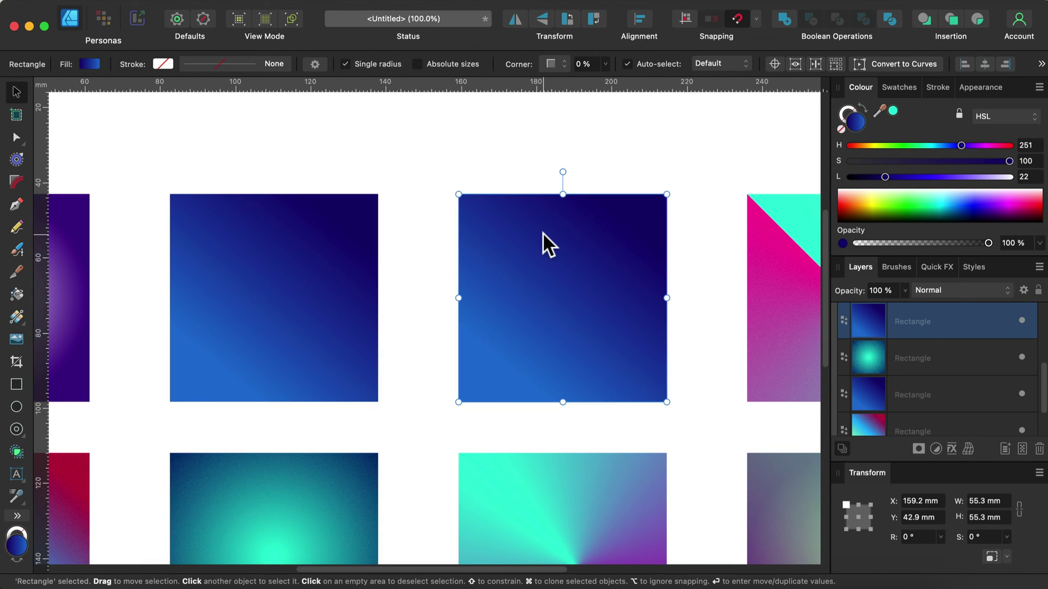
pyautogui.scroll(-1, 516, 282)
pyautogui.scroll(-5, 486, 299)
pyautogui.click(313, 376)
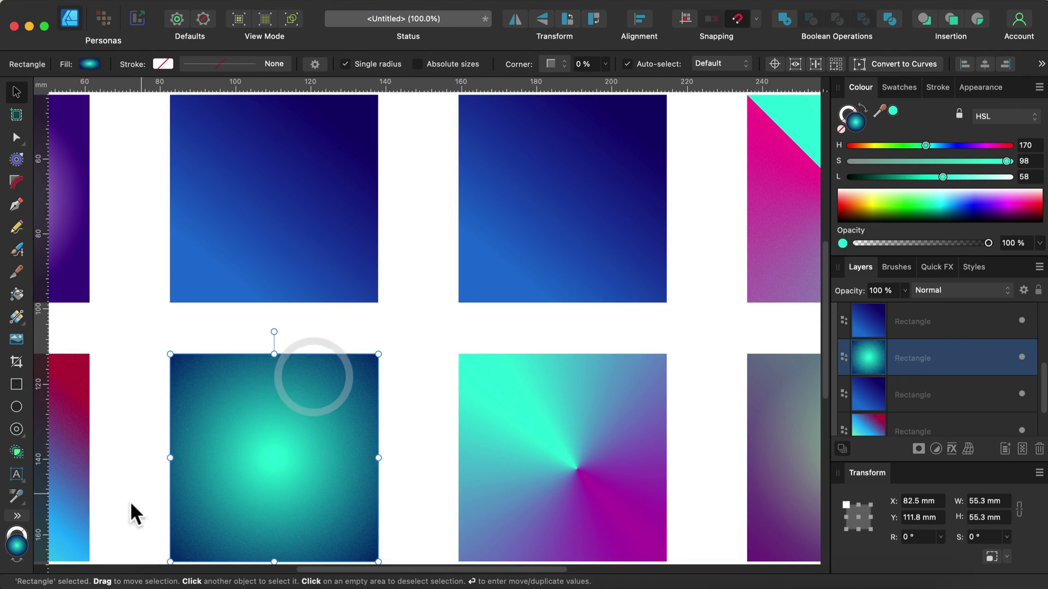
pyautogui.click(20, 498)
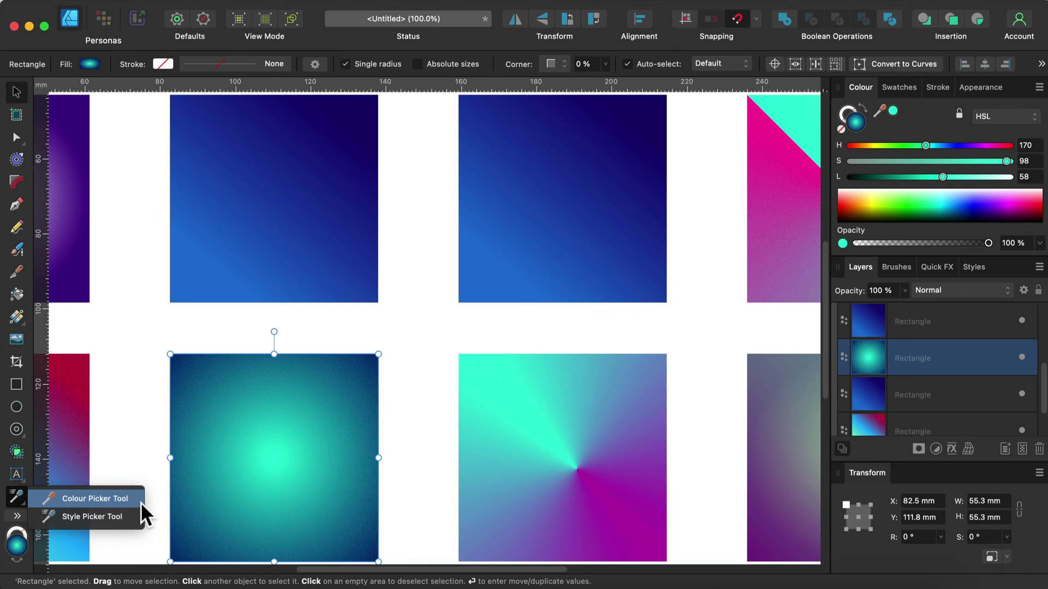
pyautogui.click(127, 515)
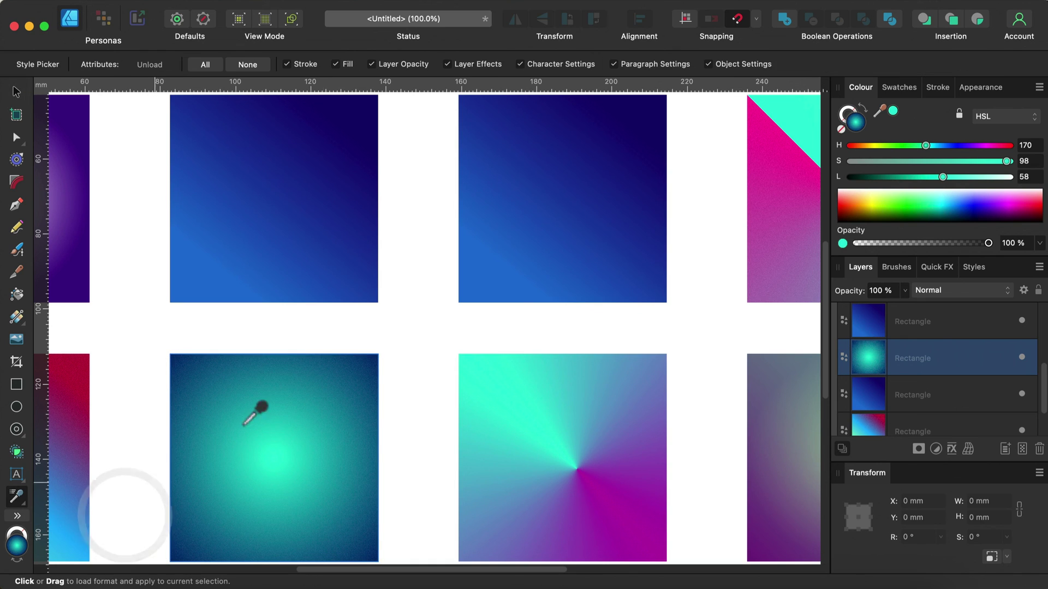
pyautogui.click(299, 169)
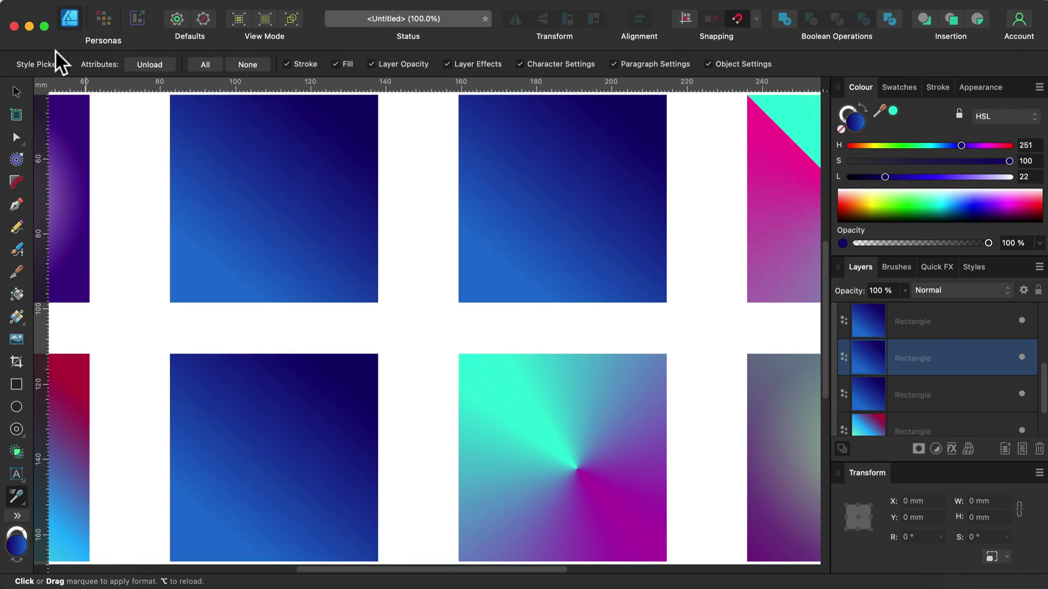
pyautogui.click(16, 91)
pyautogui.click(397, 154)
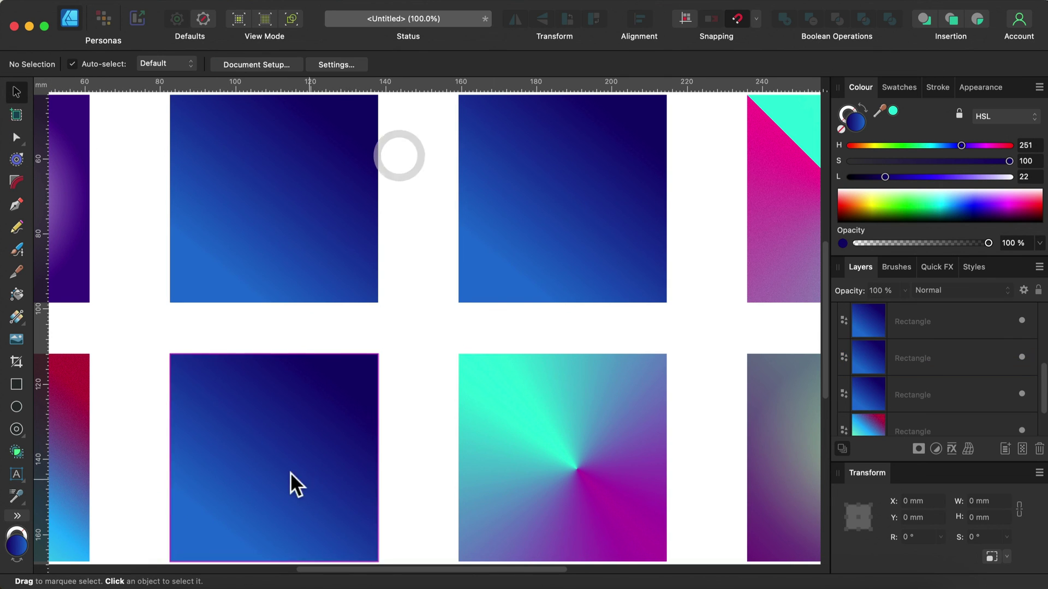
# Save the top-middle square's navy gradient fill as a new swatch.
pyautogui.press('space')
pyautogui.moveTo(358, 426); pyautogui.dragTo(561, 386)
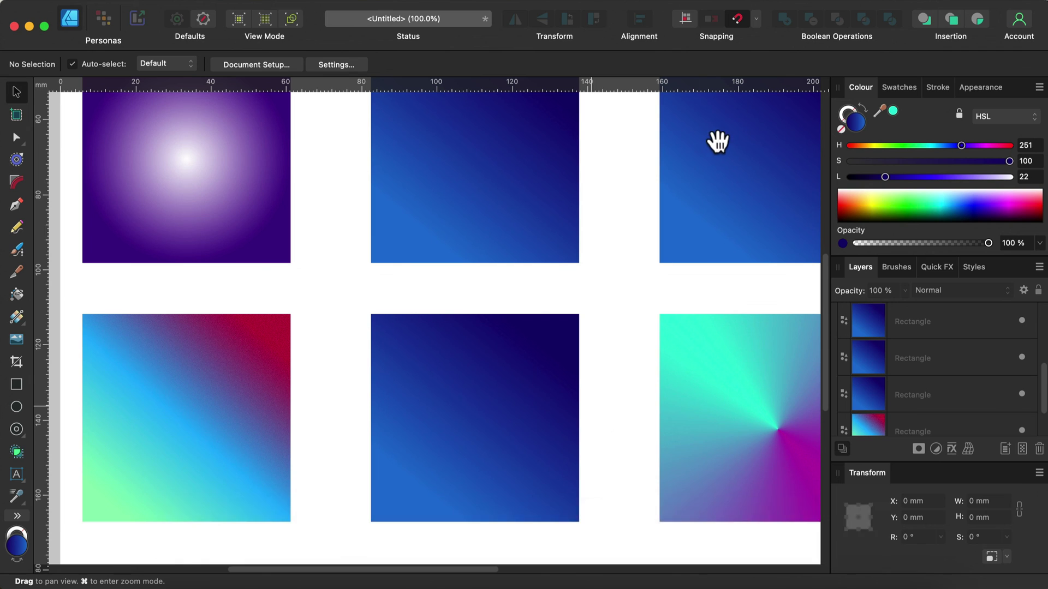
pyautogui.click(543, 123)
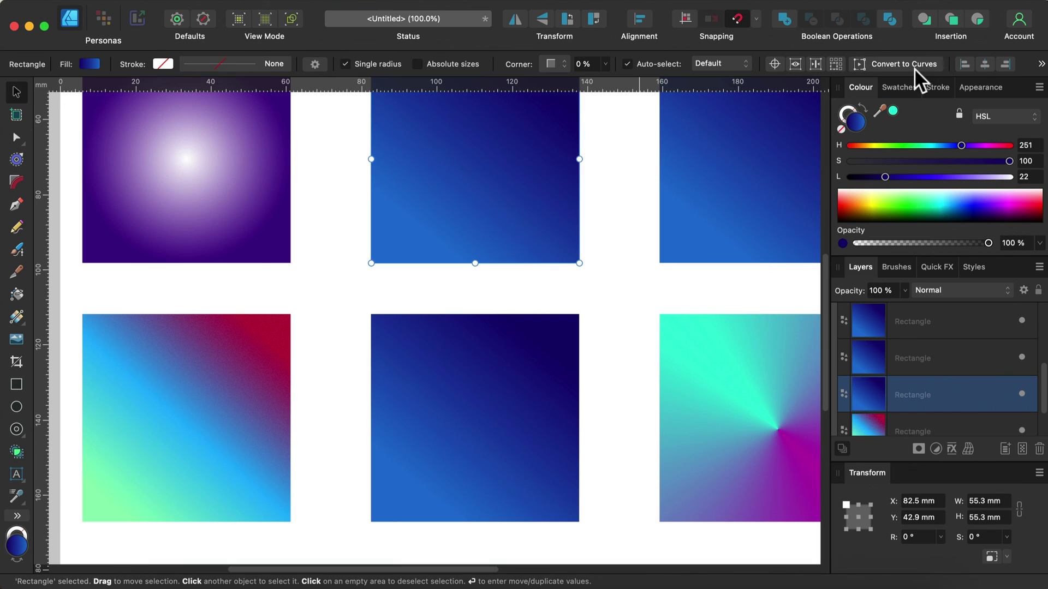
pyautogui.click(898, 89)
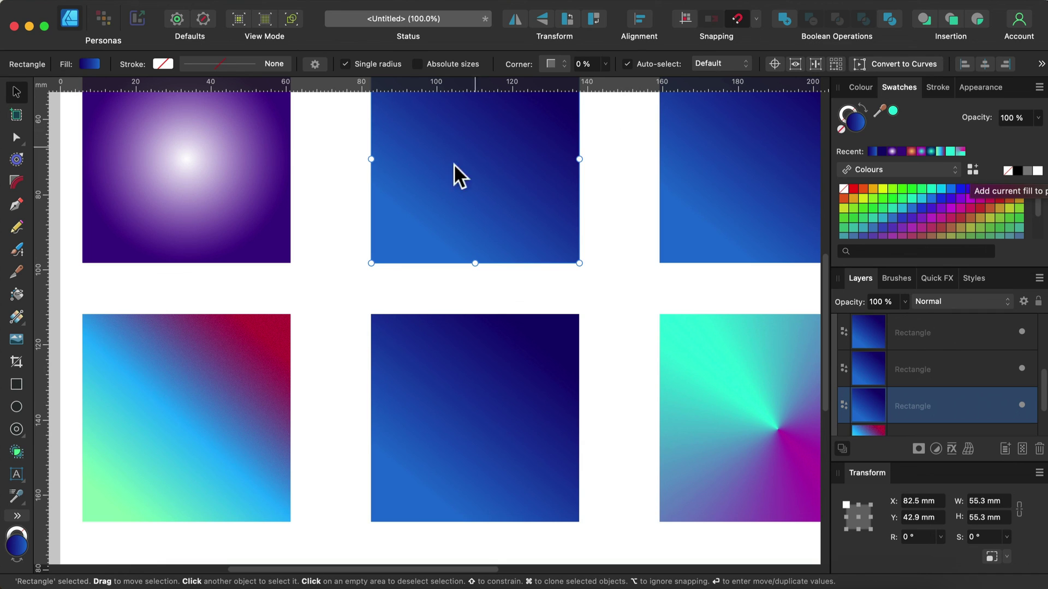
pyautogui.click(970, 170)
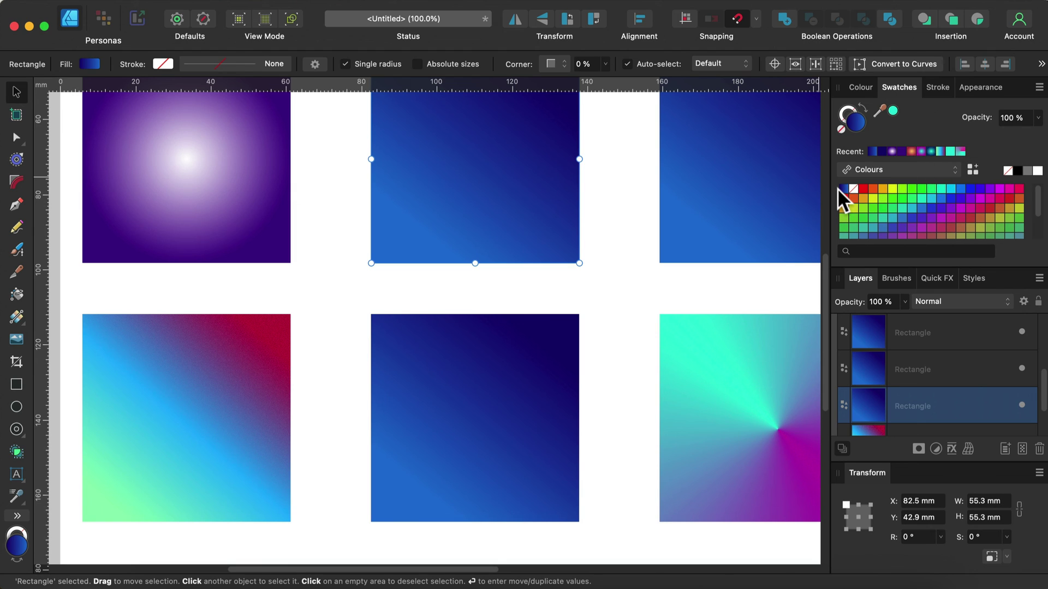
# Apply the navy gradient swatch to the conical and bottom-left squares, then deselect.
pyautogui.click(728, 419)
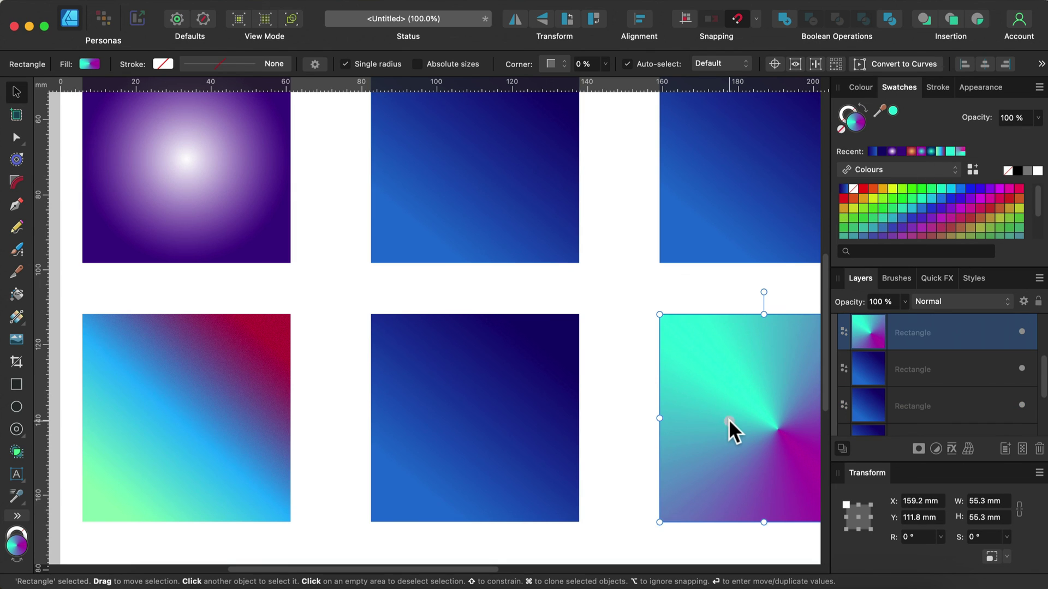
pyautogui.click(843, 187)
pyautogui.click(167, 463)
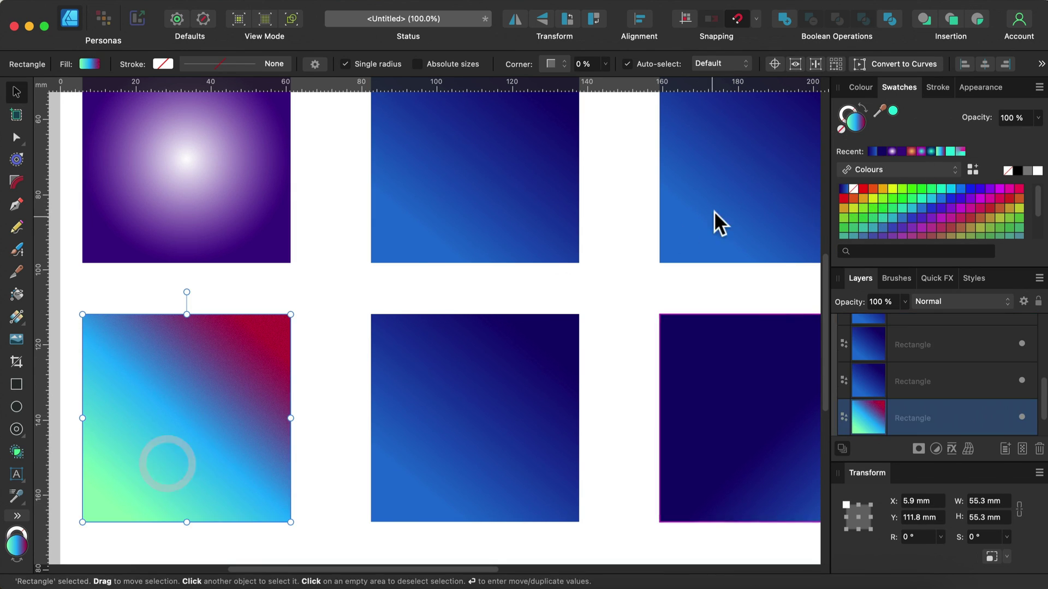
pyautogui.click(844, 188)
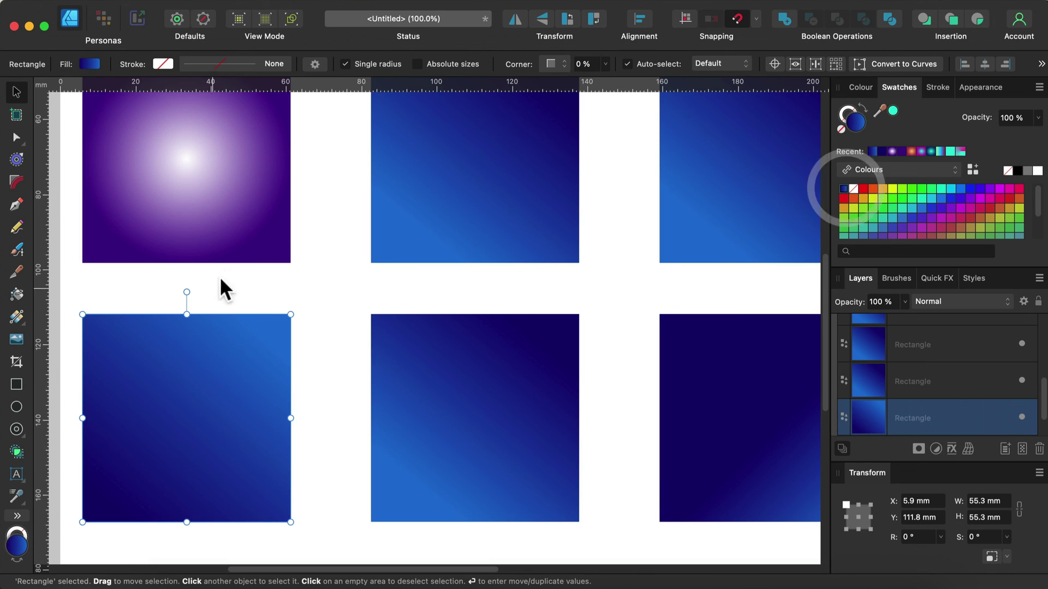
pyautogui.click(309, 217)
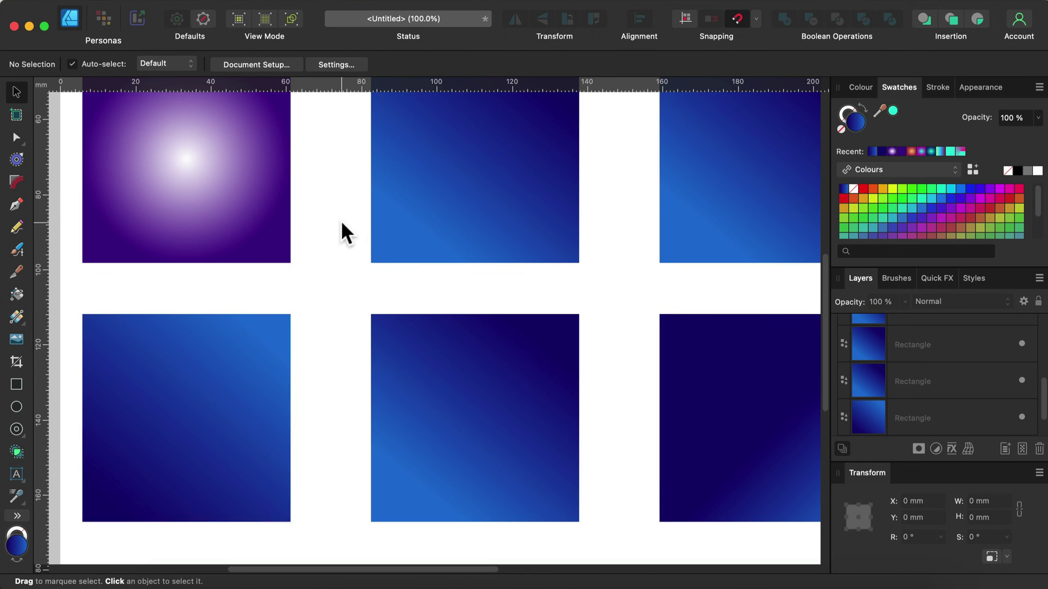
pyautogui.press('space')
pyautogui.moveTo(340, 220); pyautogui.dragTo(386, 297)
pyautogui.moveTo(669, 300); pyautogui.dragTo(353, 269)
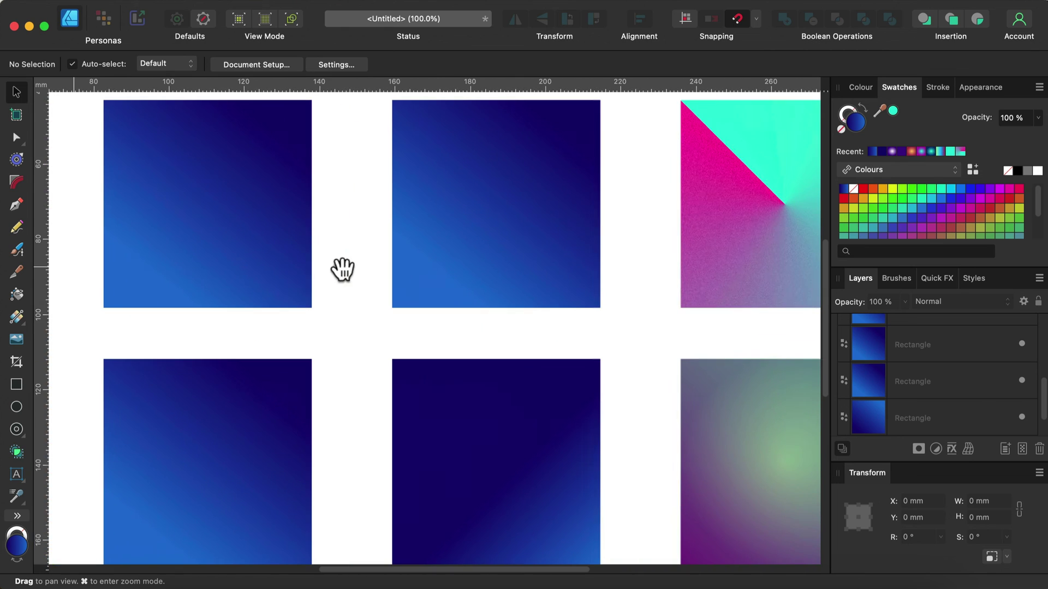